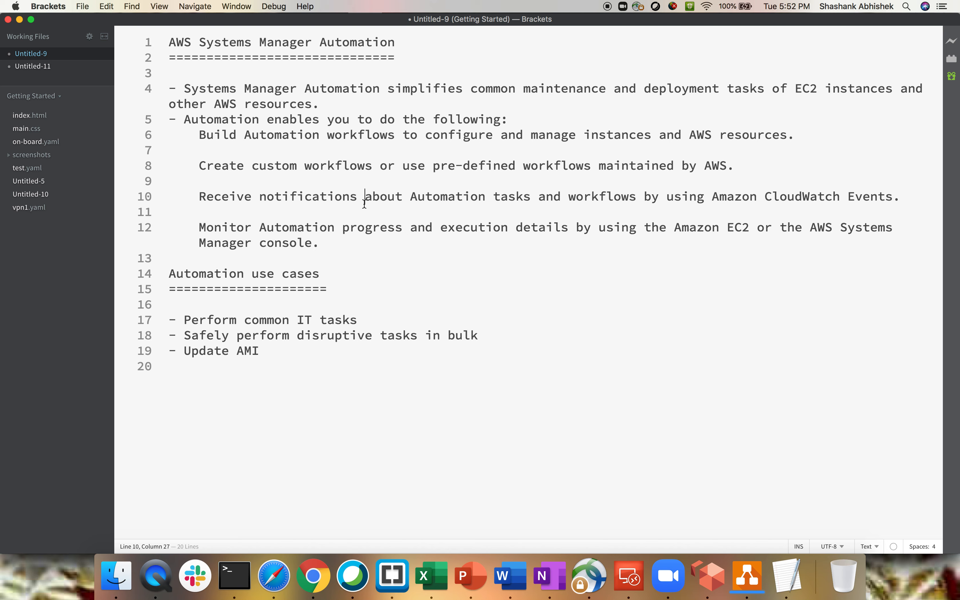
- Review the notes on what Automation enables: building and creating workflows, receiving notifications and monitoring progress
left_click_drag(246, 135, 381, 136)
left_click(410, 166)
left_click_drag(456, 166, 607, 166)
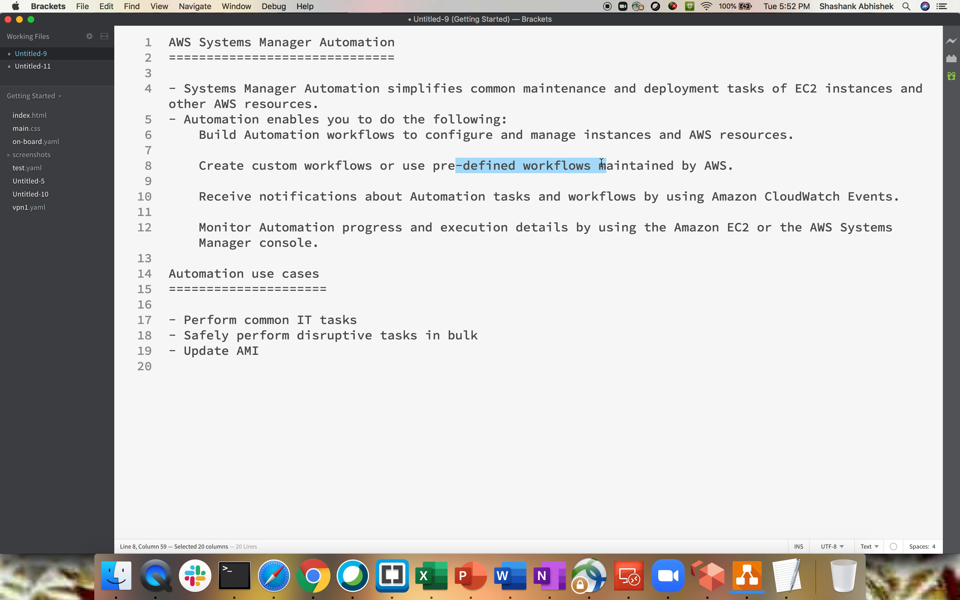
left_click(599, 166)
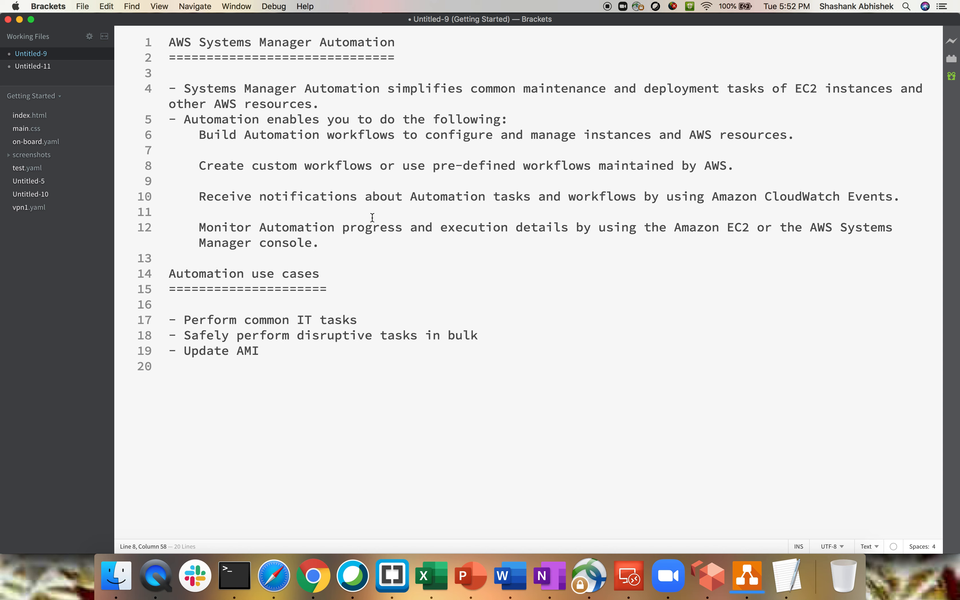
left_click_drag(313, 198, 411, 198)
left_click(411, 197)
left_click_drag(237, 229, 387, 230)
left_click(386, 229)
left_click(344, 367)
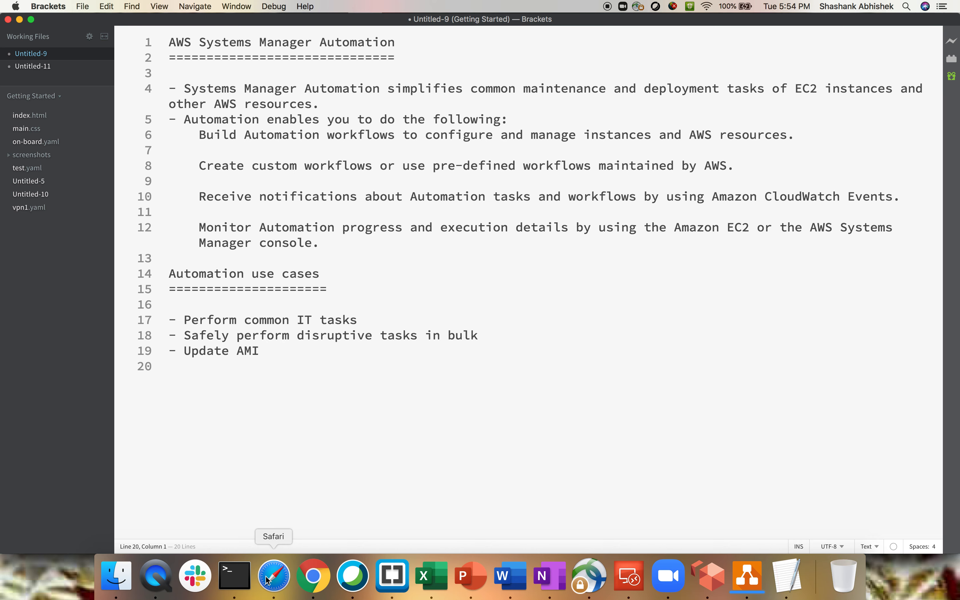
- Switch to Safari and open Automation in AWS Systems Manager, checking its Preferences and Executions views
left_click(273, 576)
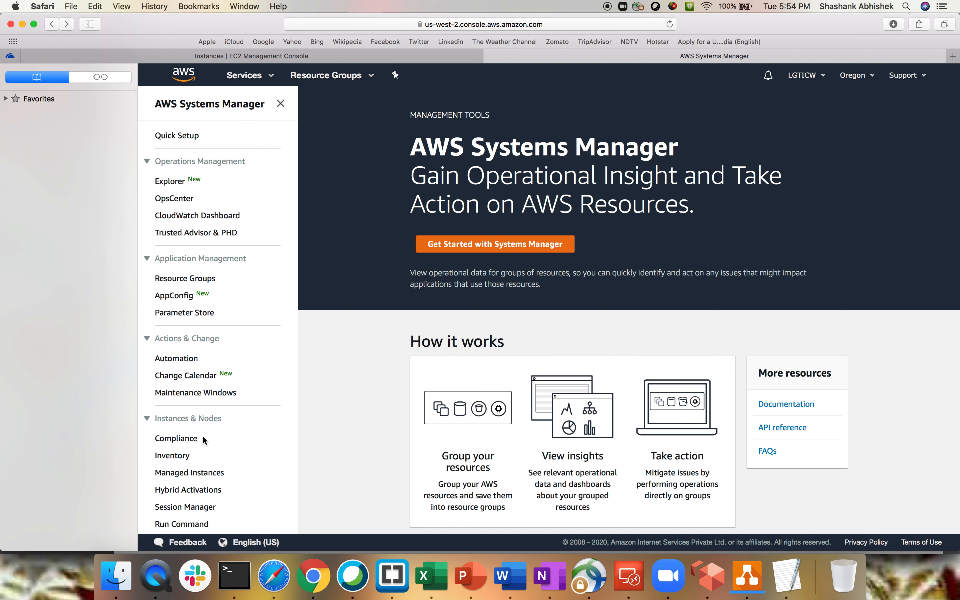
scroll(202, 435, "down", 3)
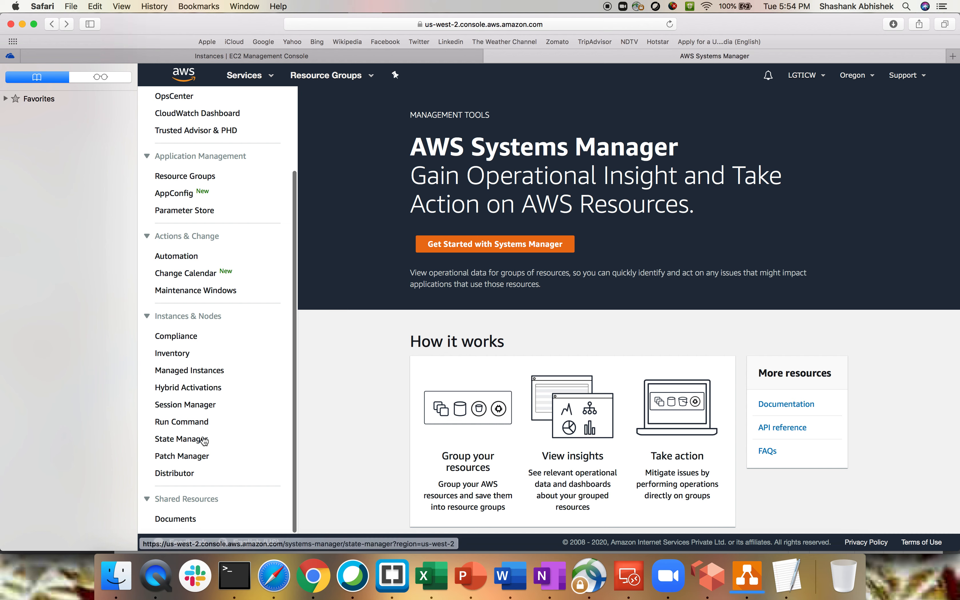
left_click(178, 257)
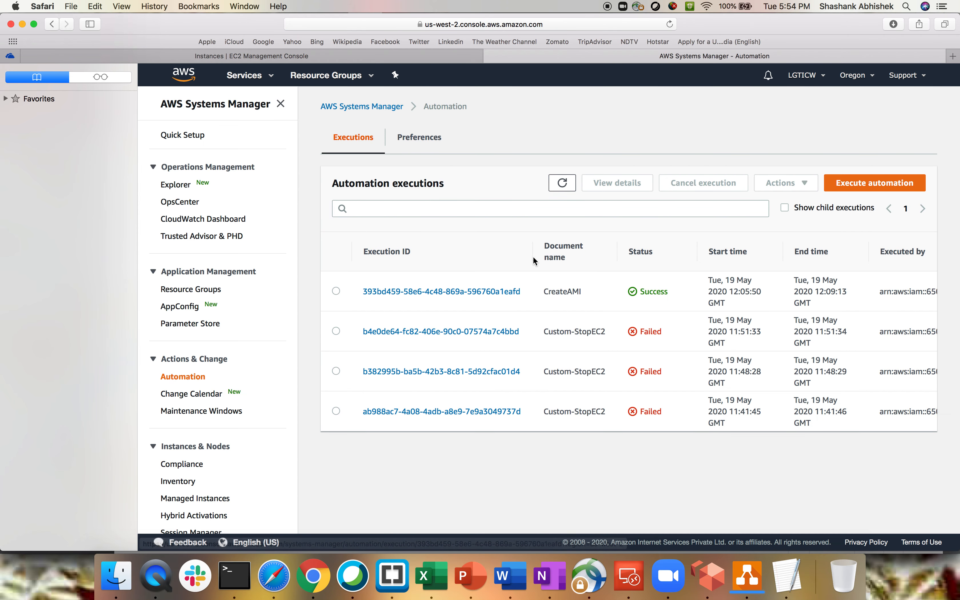
left_click(405, 144)
left_click(359, 149)
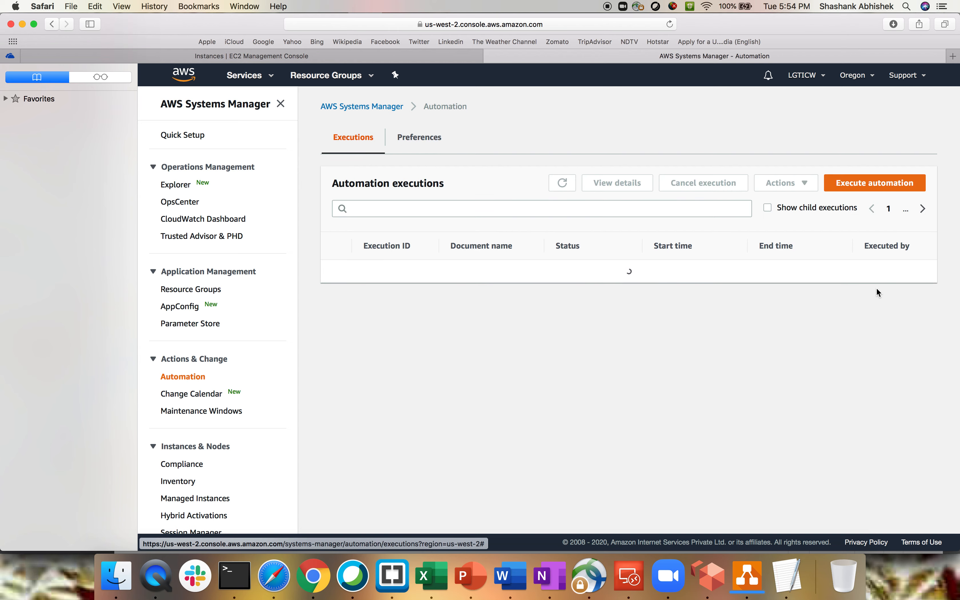
- Start executing an automation and look through the Amazon-owned automation documents and their categories
left_click(872, 186)
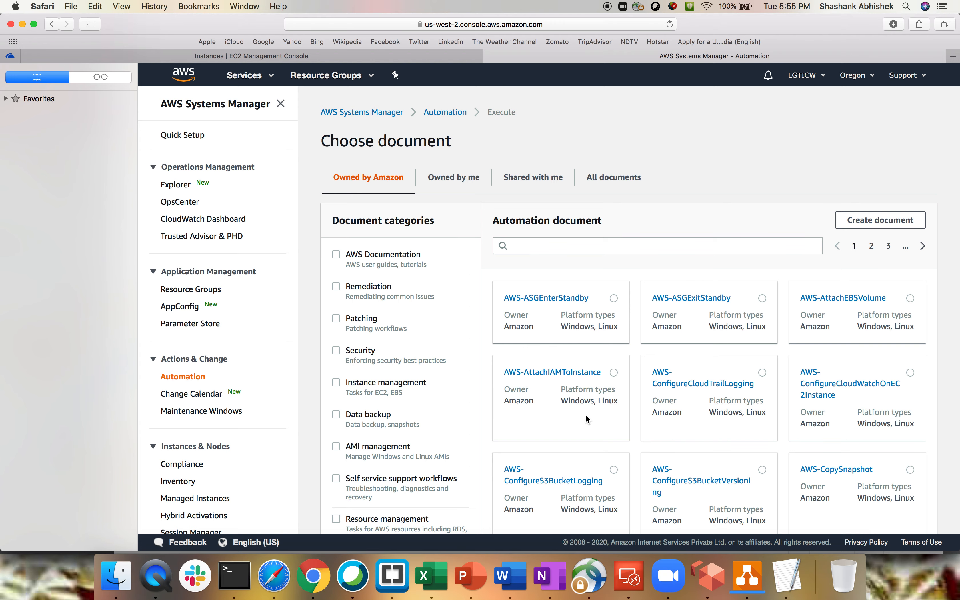
scroll(585, 414, "down", 5)
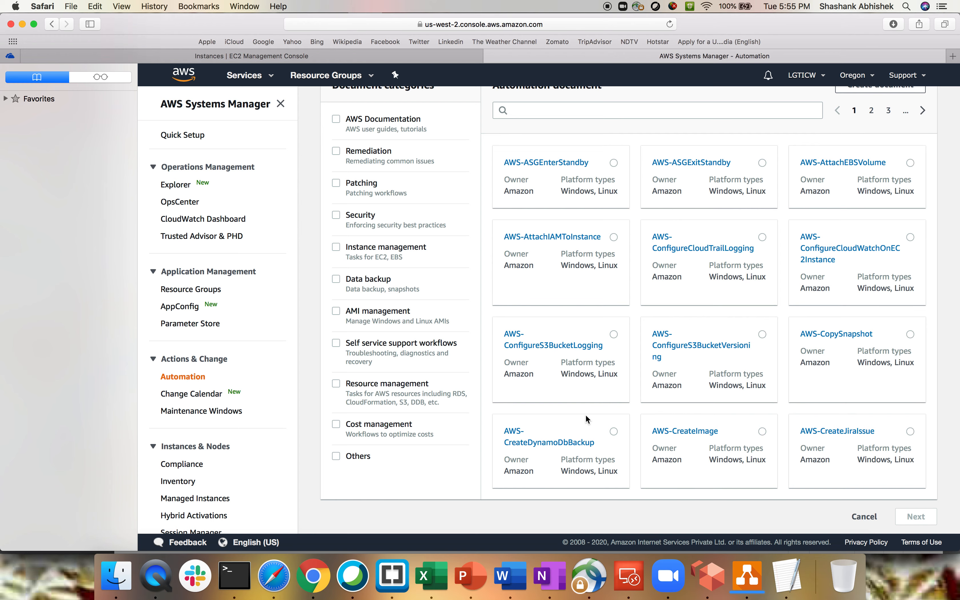
scroll(586, 414, "up", 3)
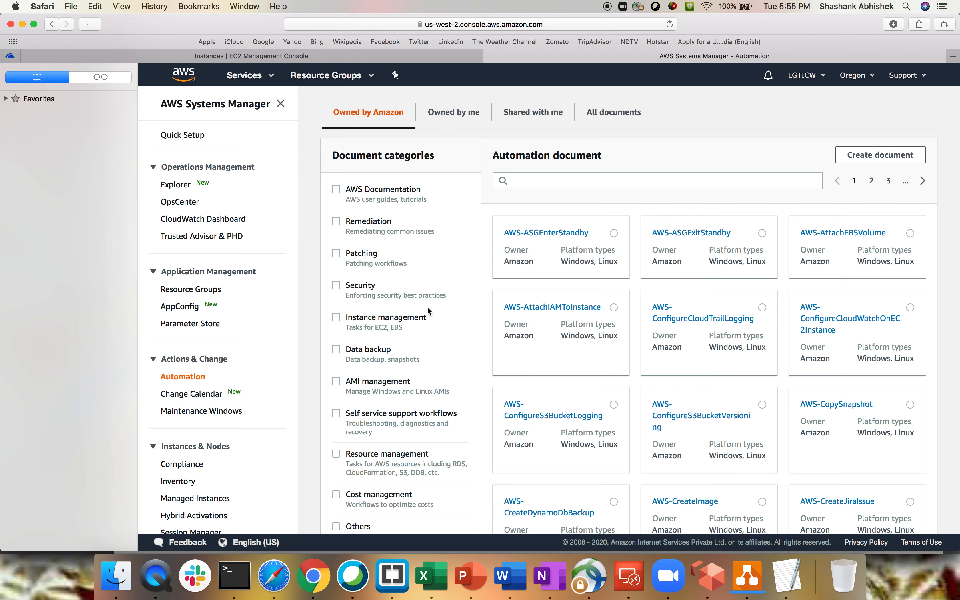
- Filter the automation documents by the Patching category, then by Remediation, clearing each filter after viewing
left_click(336, 253)
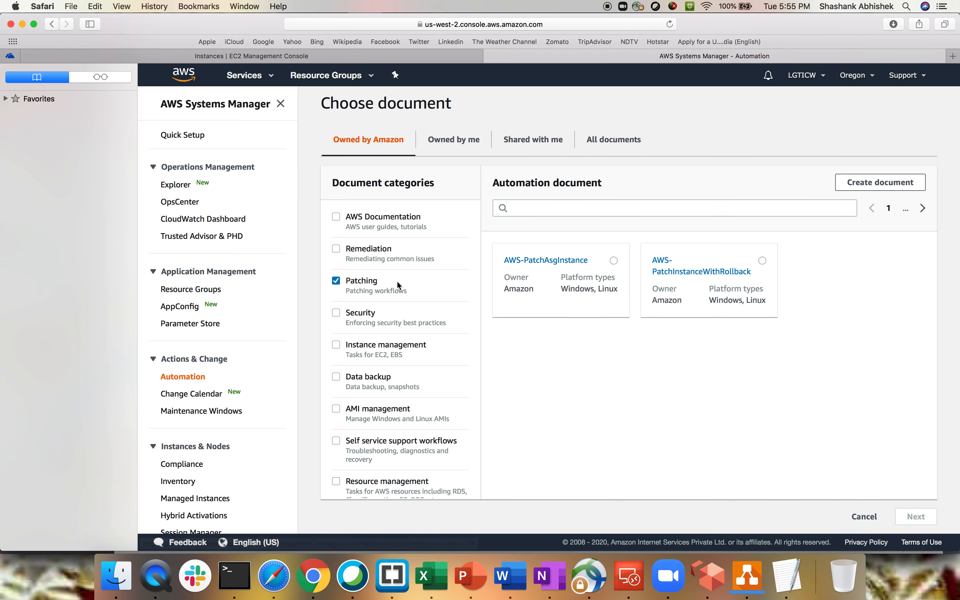
scroll(391, 436, "down", 5)
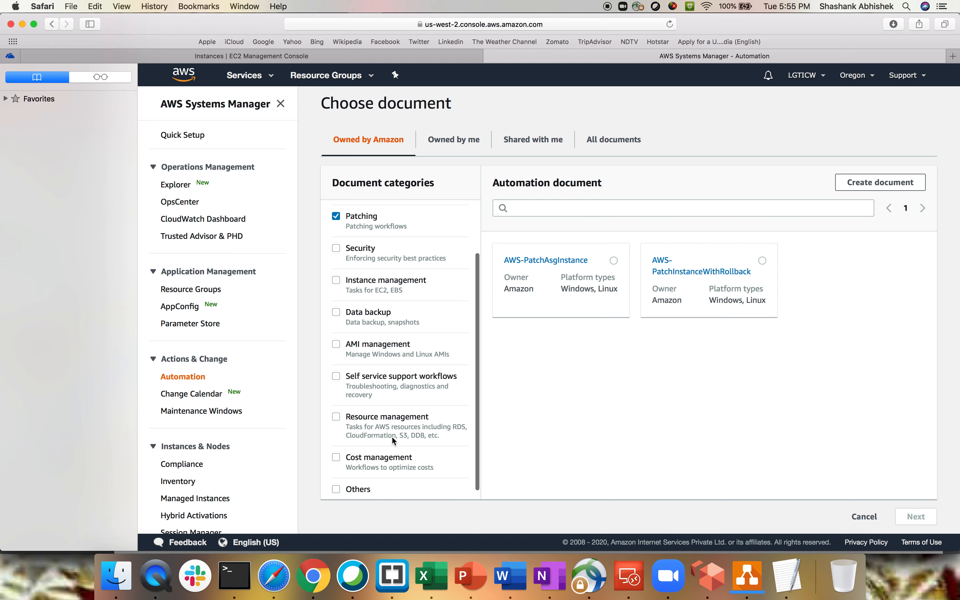
scroll(389, 317, "up", 8)
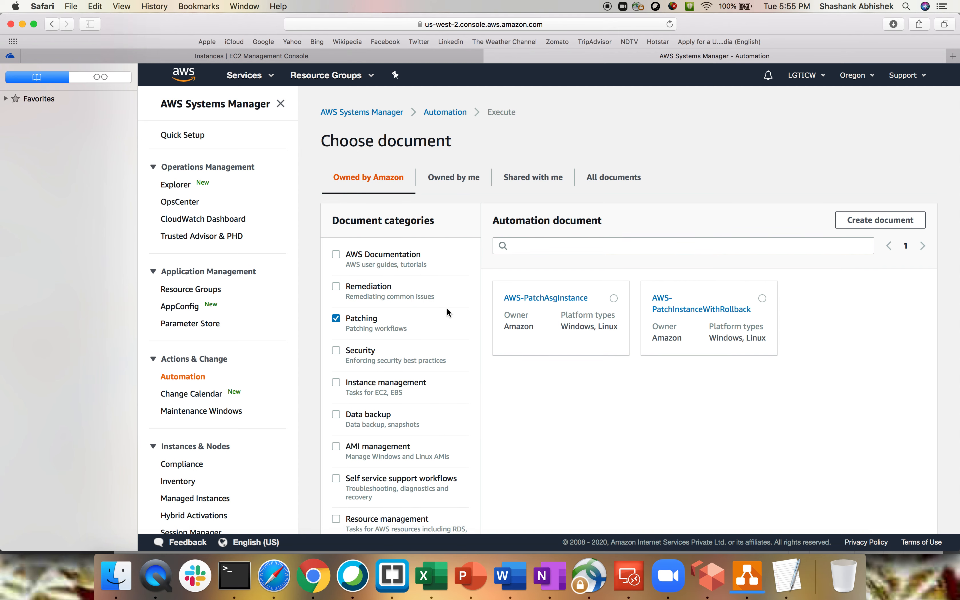
left_click(335, 320)
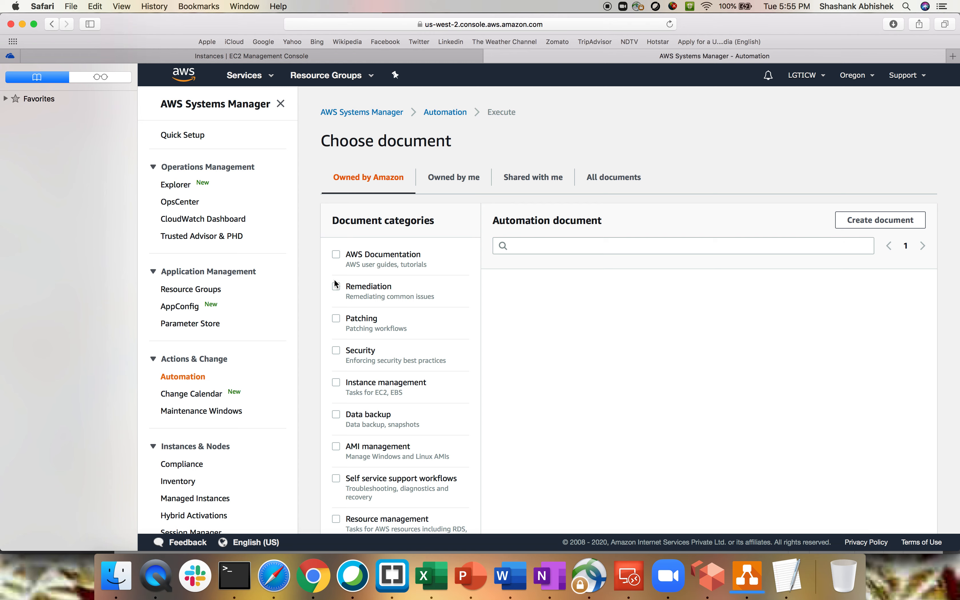
left_click(354, 286)
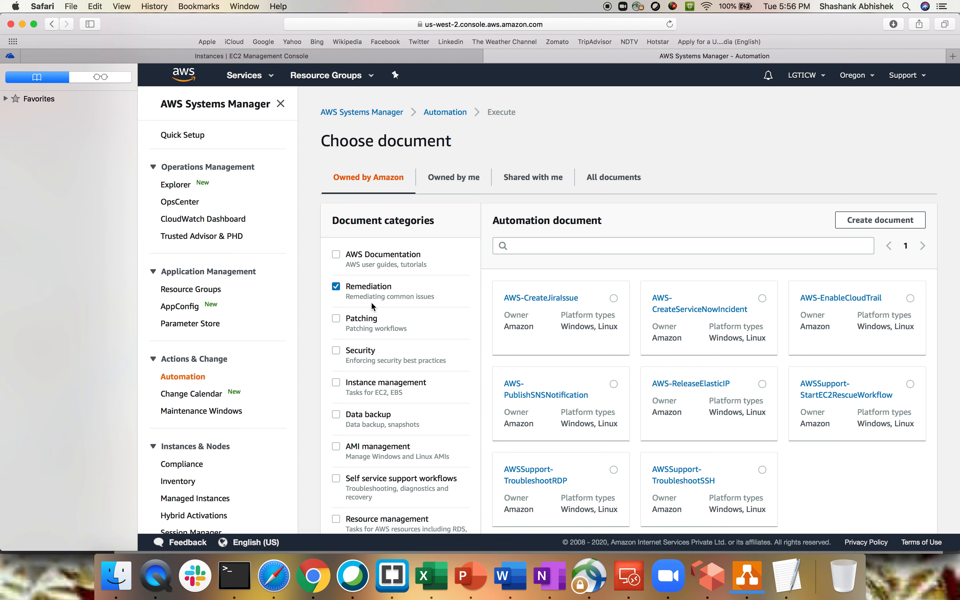
left_click(336, 286)
- Open the Documents page under Shared Resources and browse the first page of Amazon-owned documents
scroll(248, 408, "down", 5)
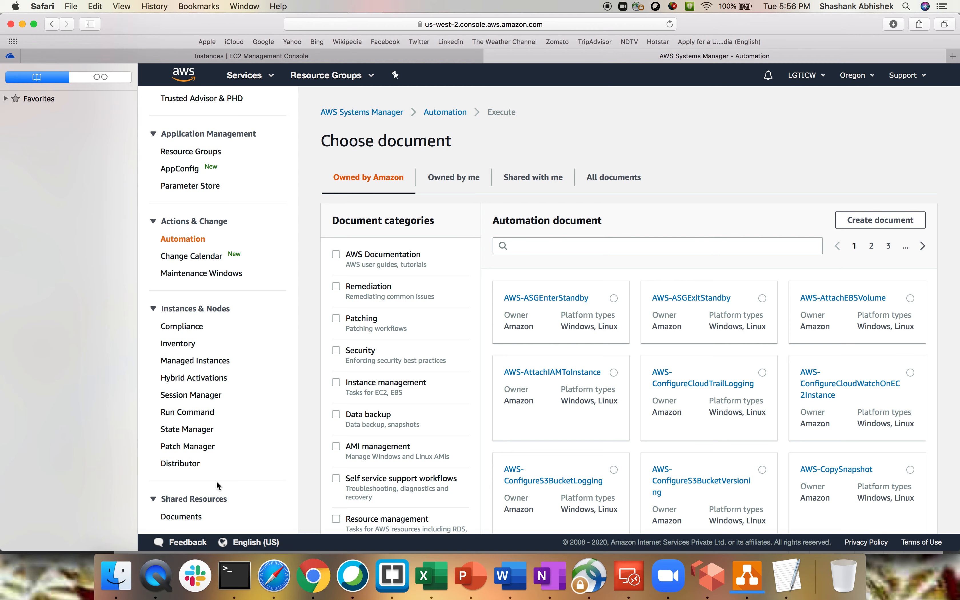
left_click(189, 516)
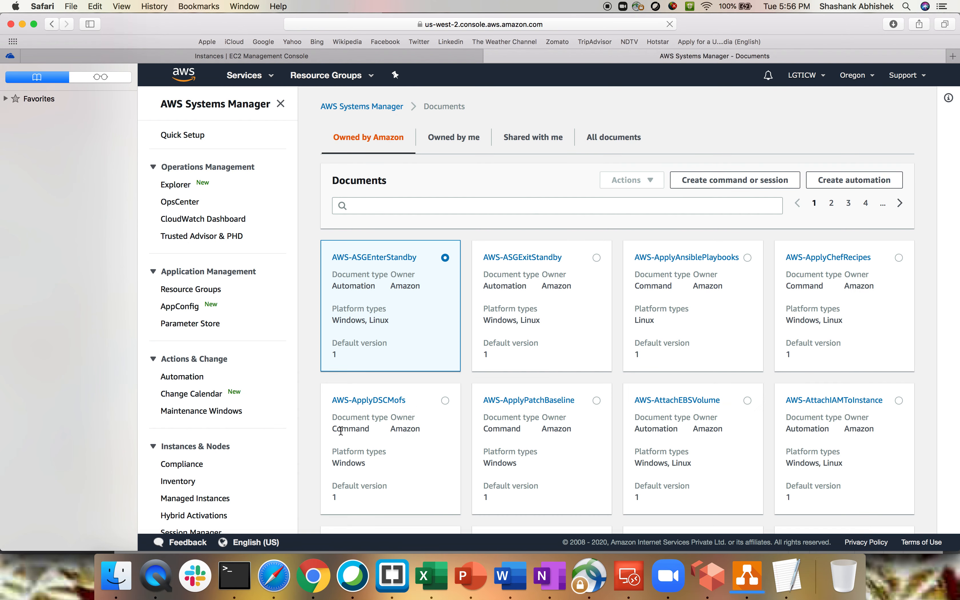
scroll(290, 420, "down", 5)
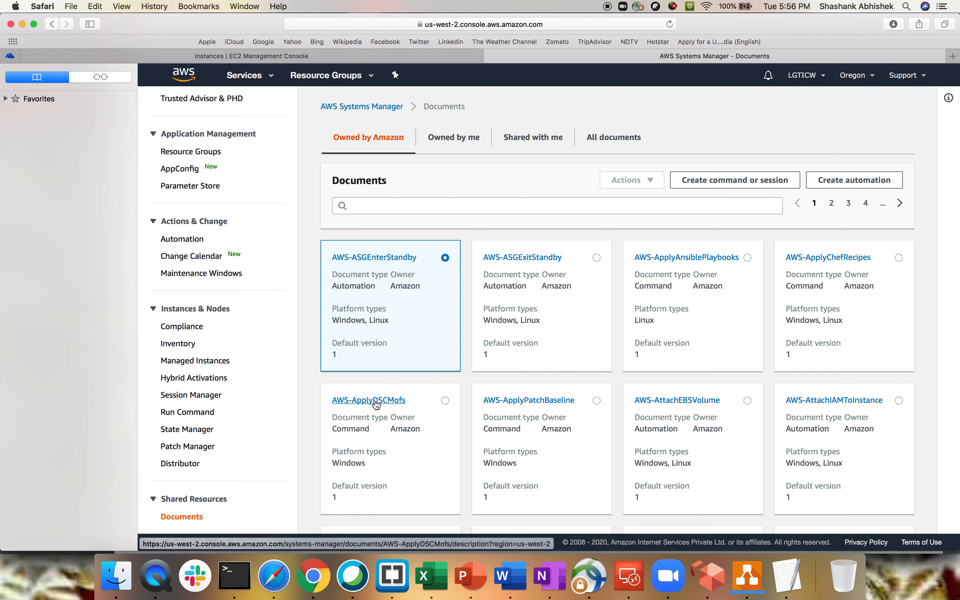
scroll(376, 405, "up", 1)
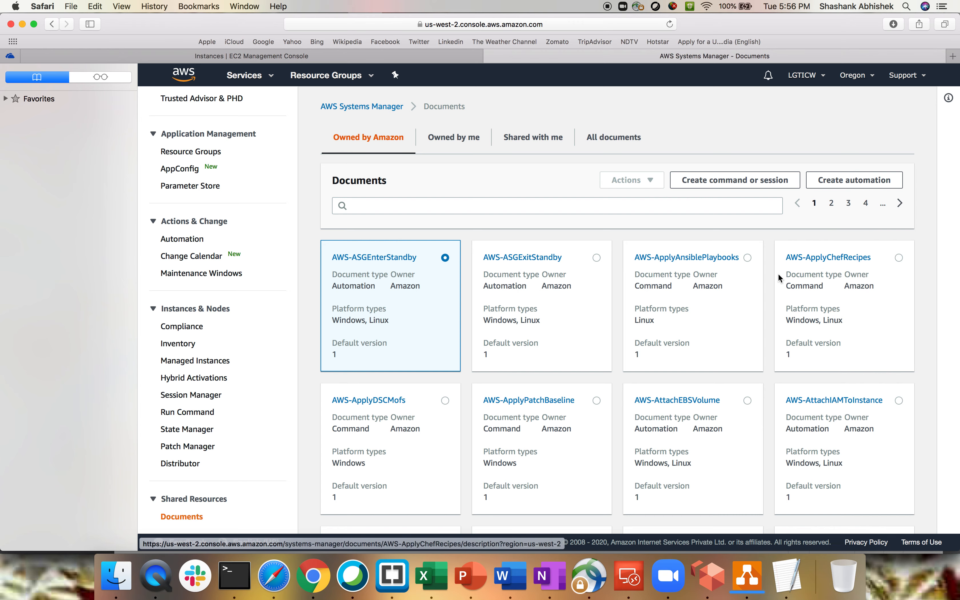
scroll(779, 414, "down", 5)
scroll(779, 414, "up", 5)
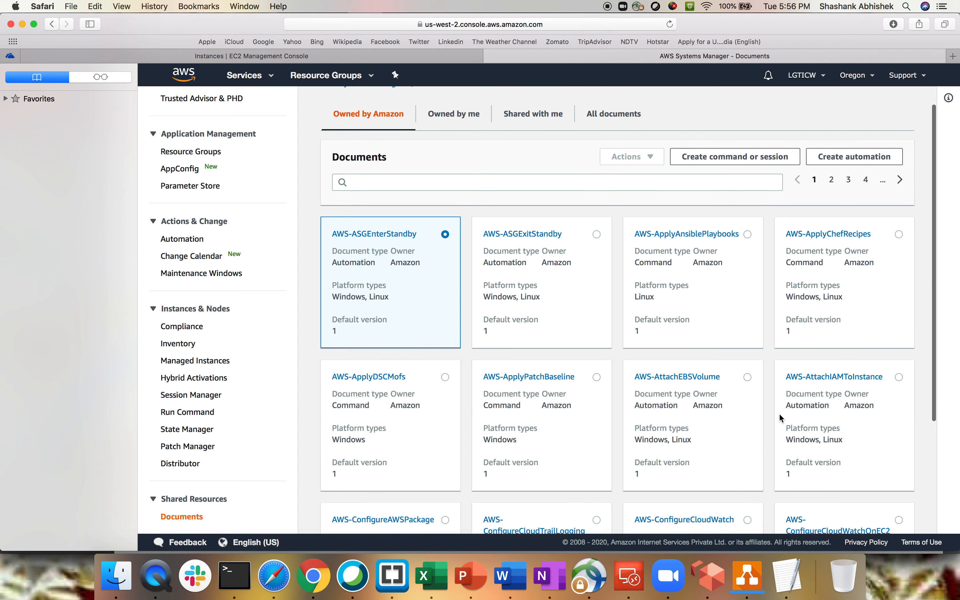
- Open the AWS-CreateImage document from page 2 of the Amazon-owned documents and display its content
left_click(832, 205)
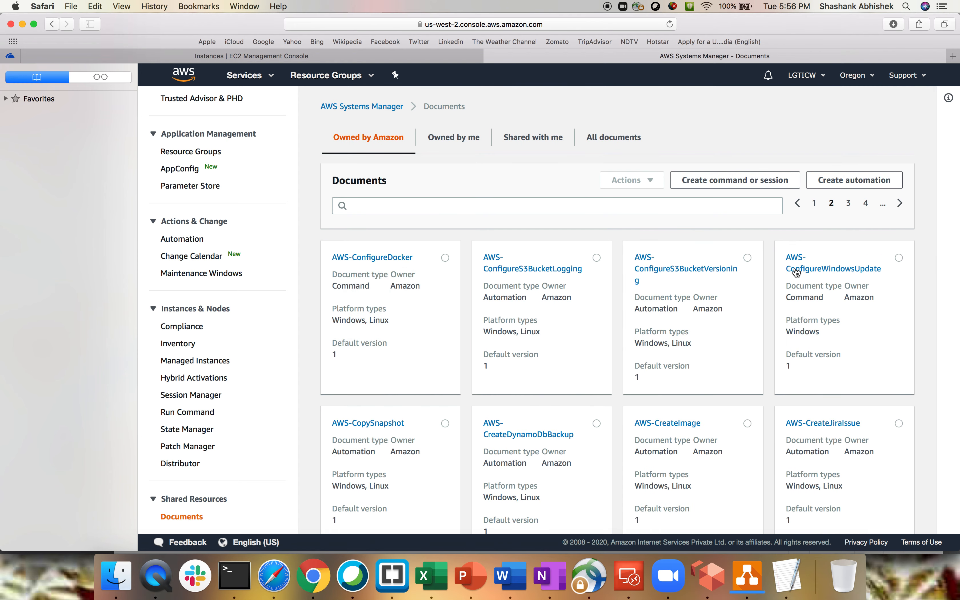
scroll(720, 360, "down", 3)
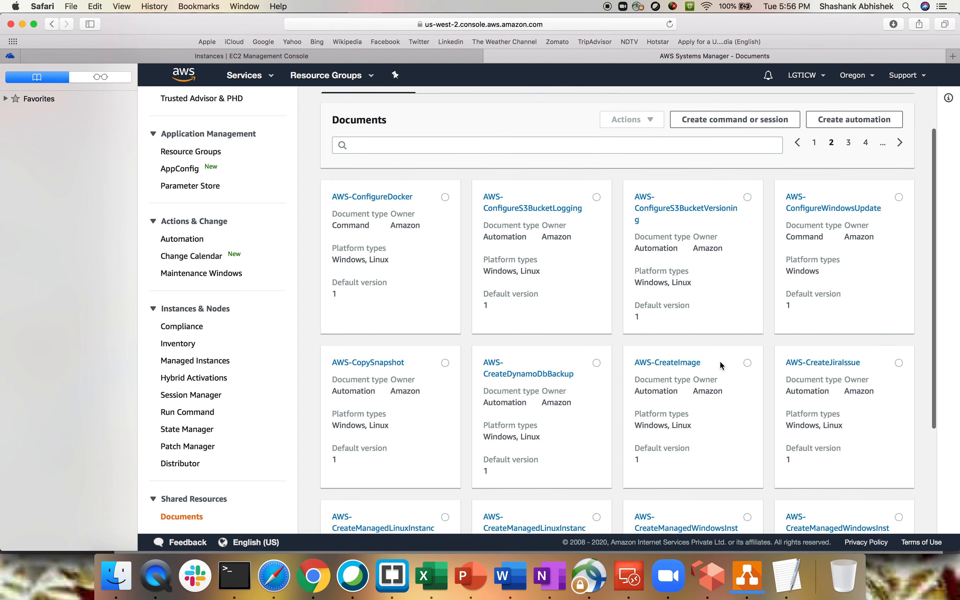
left_click(680, 368)
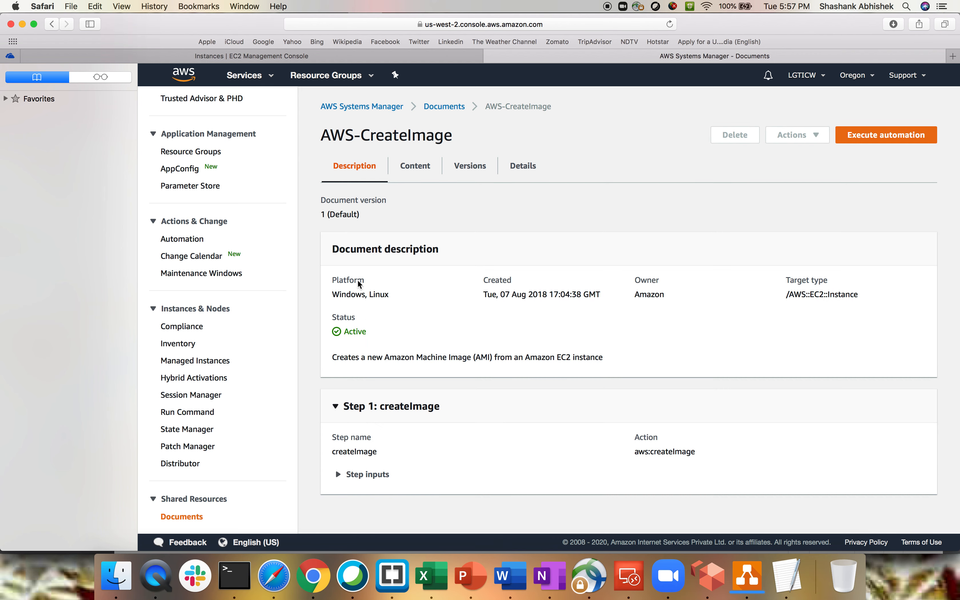
left_click(413, 167)
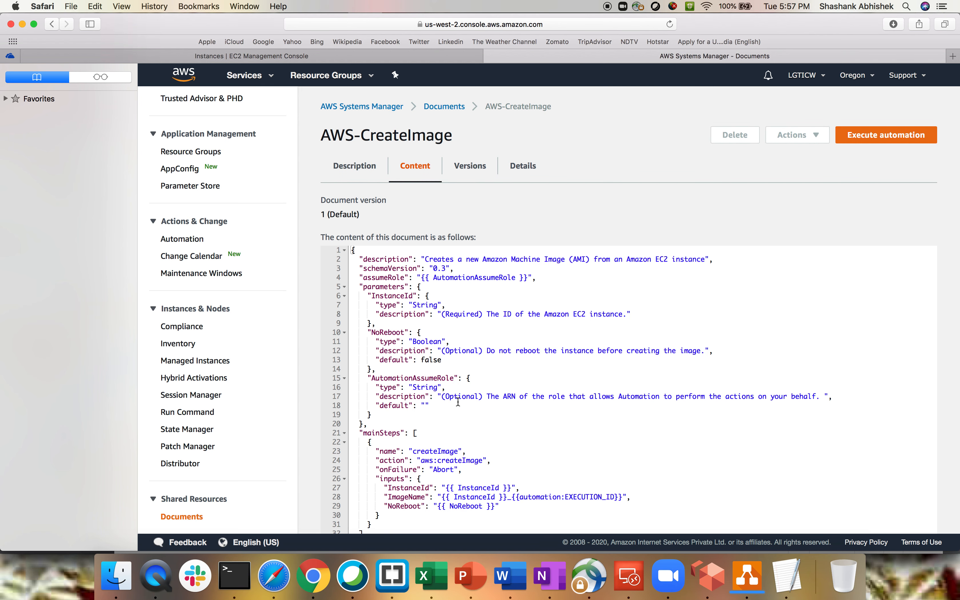
- Examine the schema version, assume role and description lines in the AWS-CreateImage document
left_click(458, 402)
left_click(371, 268)
left_click_drag(372, 268, 485, 270)
left_click(468, 269)
left_click(485, 270)
left_click_drag(365, 277, 568, 277)
left_click(496, 277)
left_click(567, 278)
left_click_drag(425, 260, 587, 260)
left_click(585, 260)
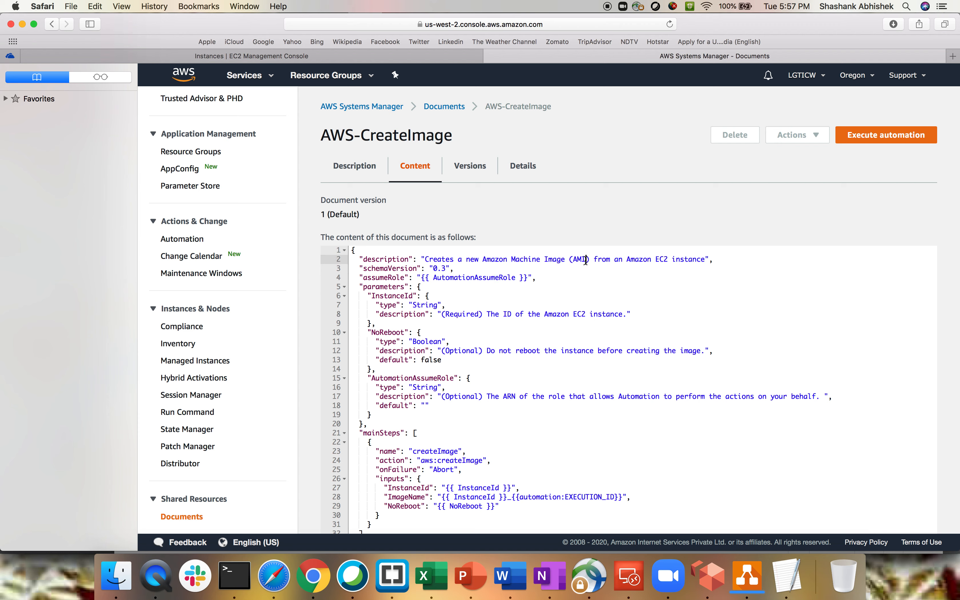
left_click_drag(714, 260, 545, 260)
left_click(545, 260)
- Examine the InstanceId, NoReboot and AutomationAssumeRole parameters in the document's JSON
left_click_drag(377, 296, 471, 314)
left_click(438, 305)
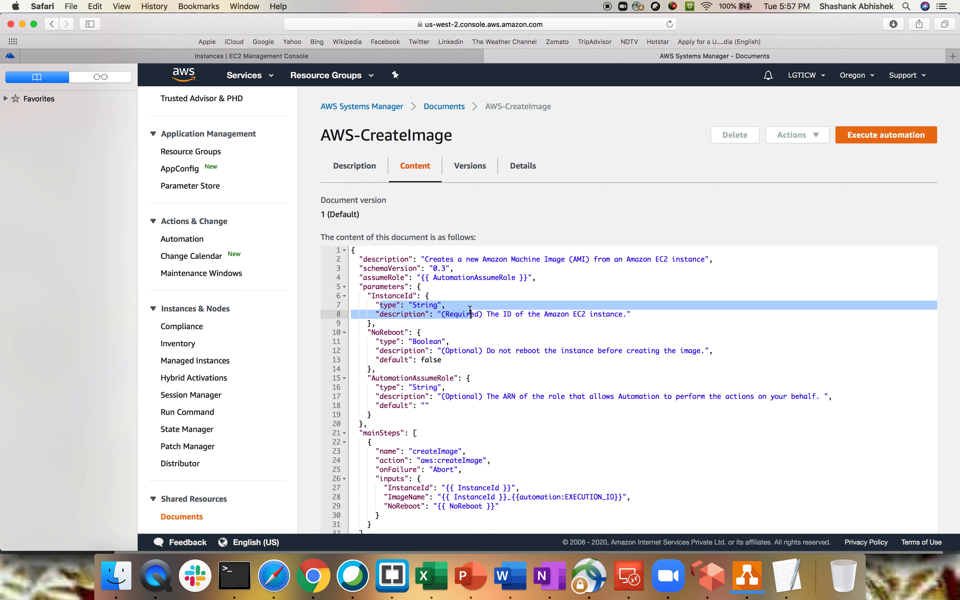
left_click(471, 314)
left_click_drag(379, 315, 436, 315)
left_click(436, 315)
left_click_drag(373, 333, 459, 377)
left_click(459, 377)
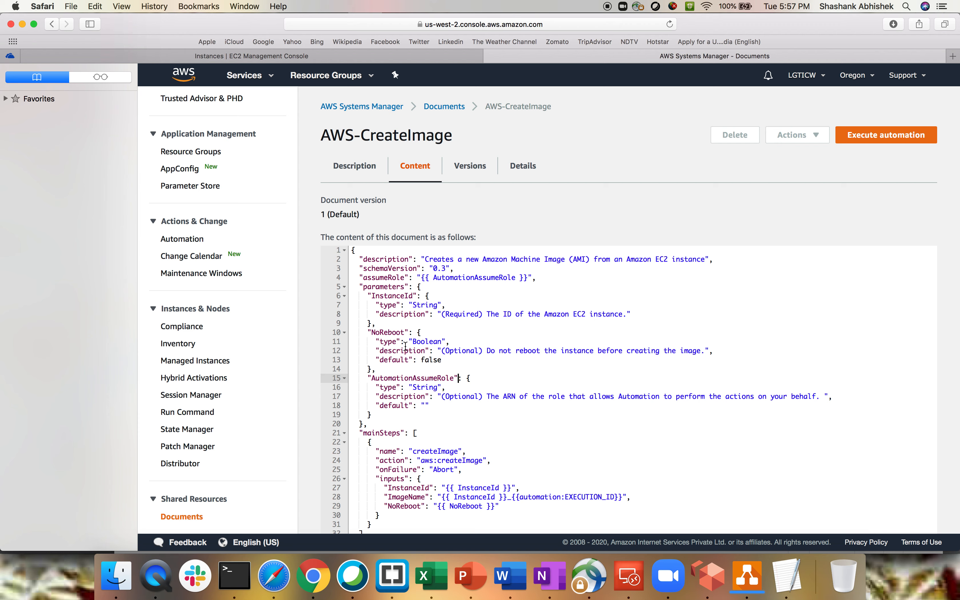
- Examine the mainSteps section with the createImage action and its inputs
scroll(489, 371, "down", 1)
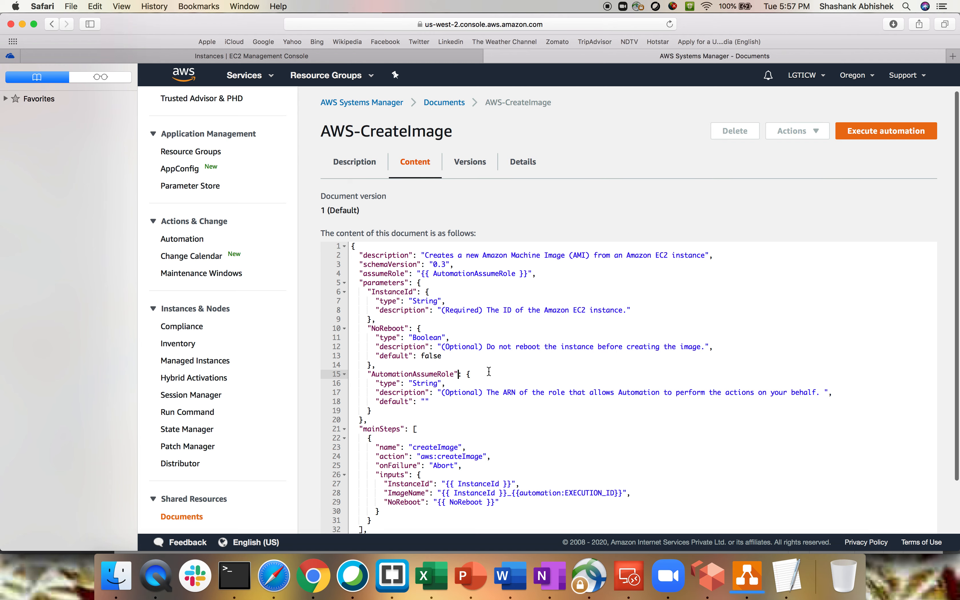
scroll(489, 372, "down", 3)
left_click_drag(416, 387, 508, 440)
left_click(509, 439)
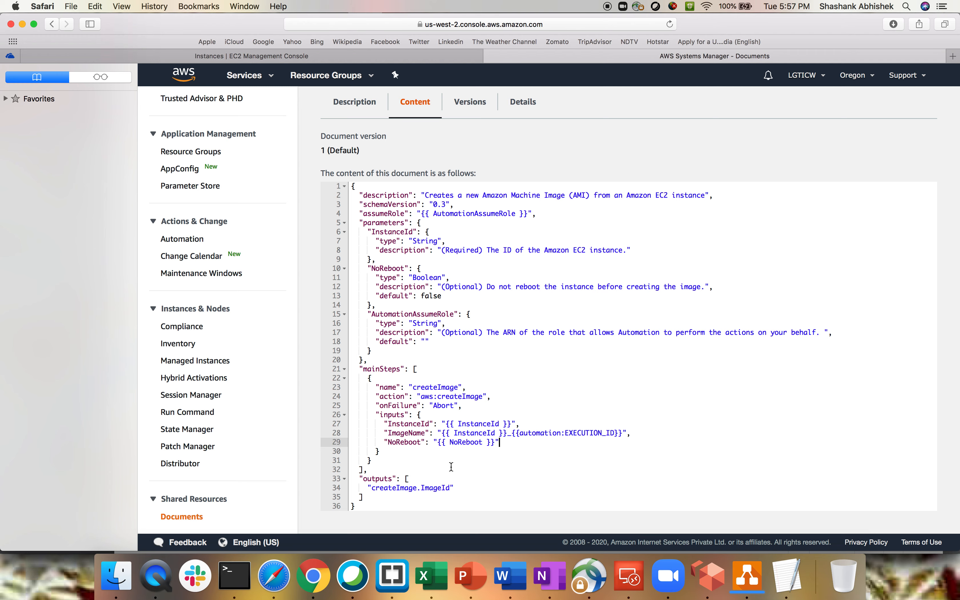
- Copy the entire JSON content of the AWS-CreateImage document to the clipboard
scroll(451, 467, "up", 3)
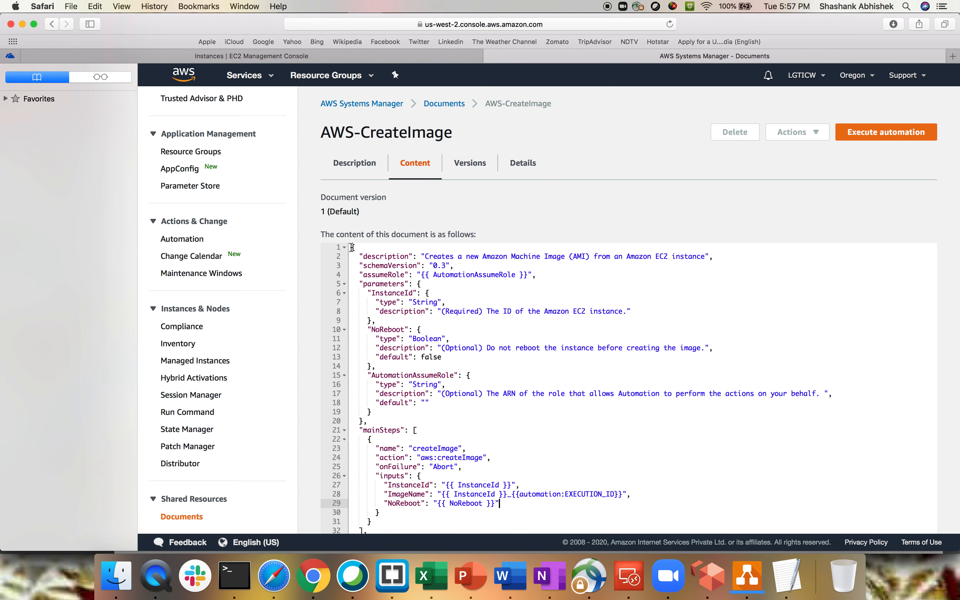
left_click_drag(353, 246, 391, 550)
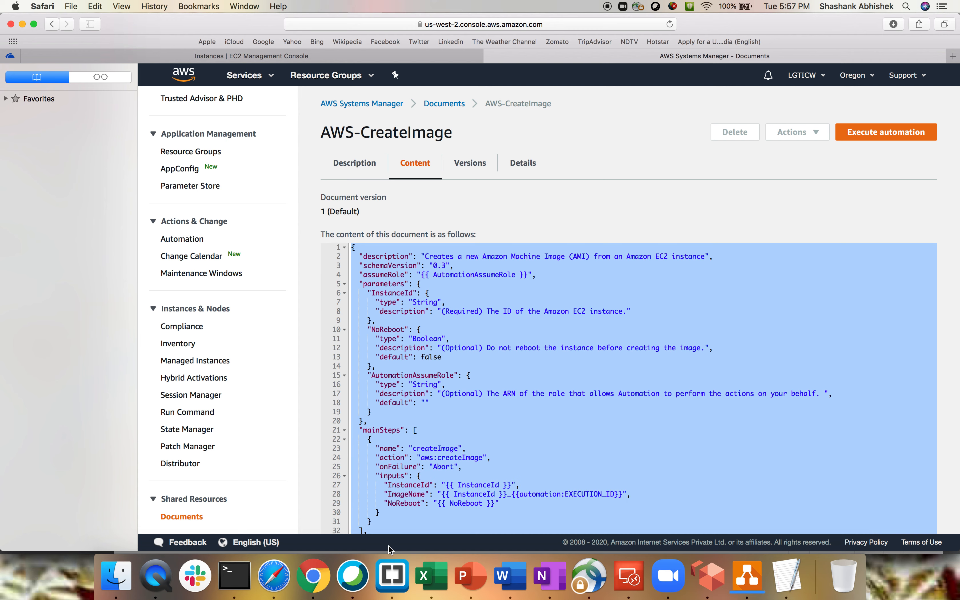
scroll(443, 463, "down", 3)
left_click(396, 507)
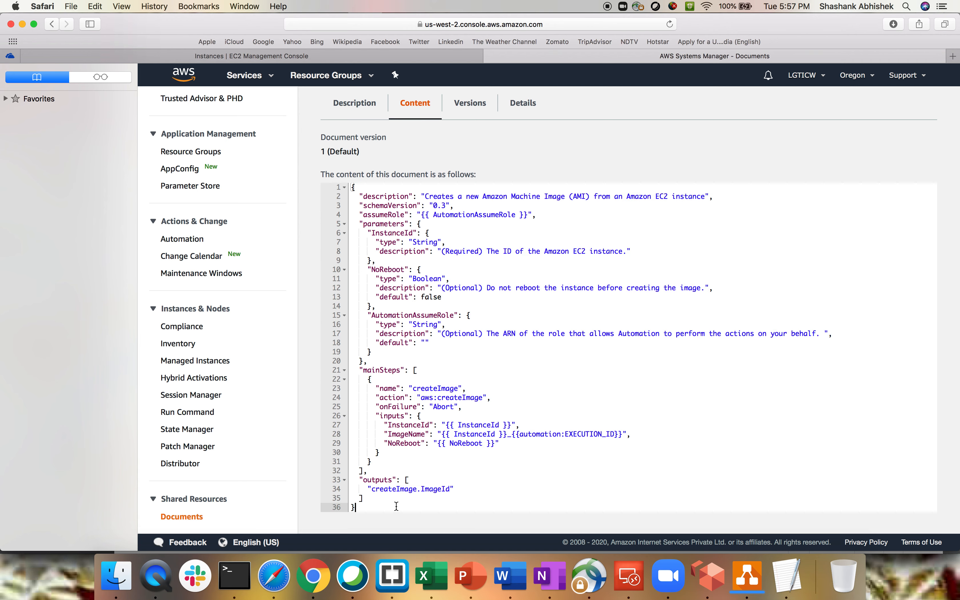
double_click(387, 481)
key("super+a")
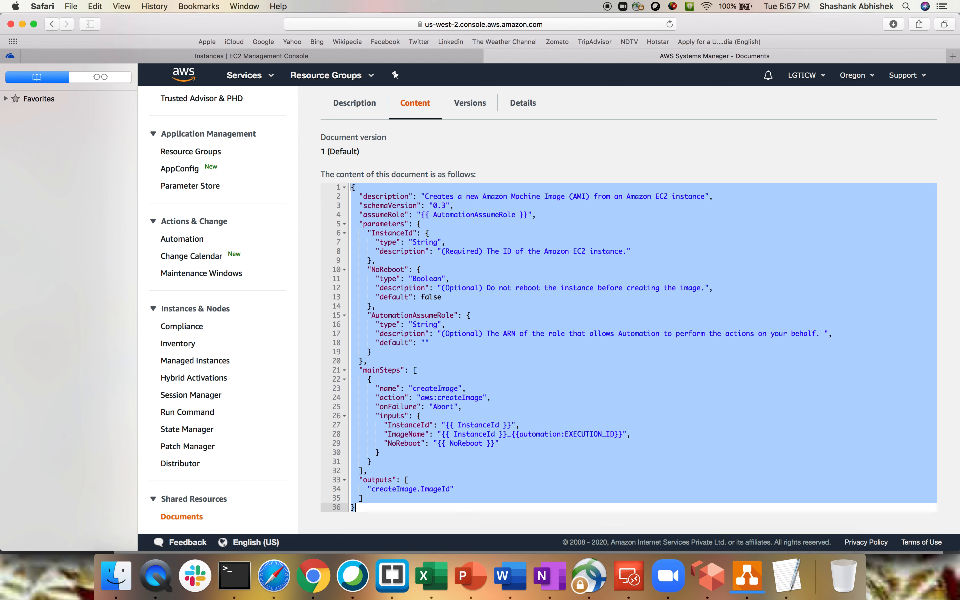
key("super+c")
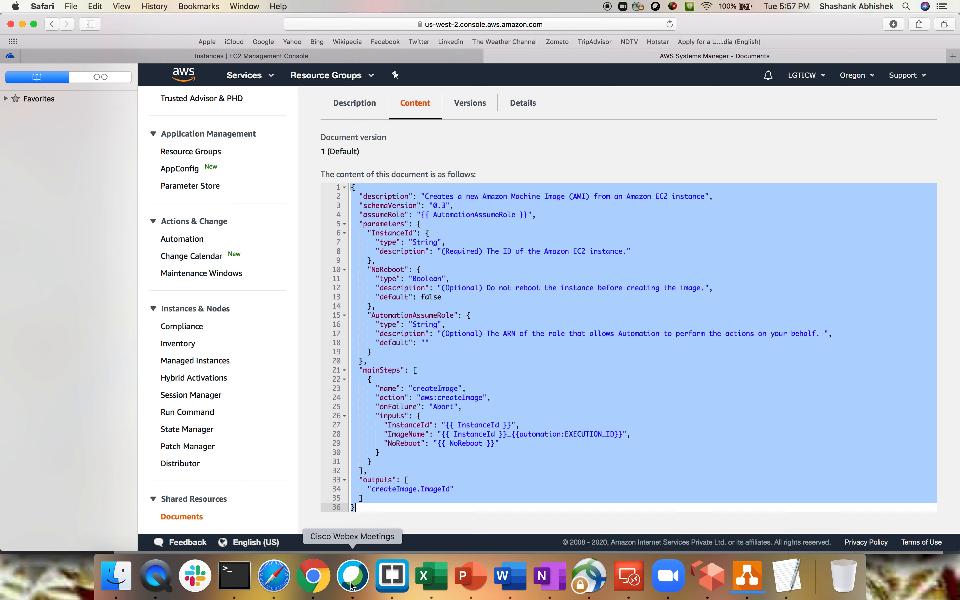
- Switch to Chrome, search for "json to yaml converter" and open the json2yaml.com converter
left_click(314, 577)
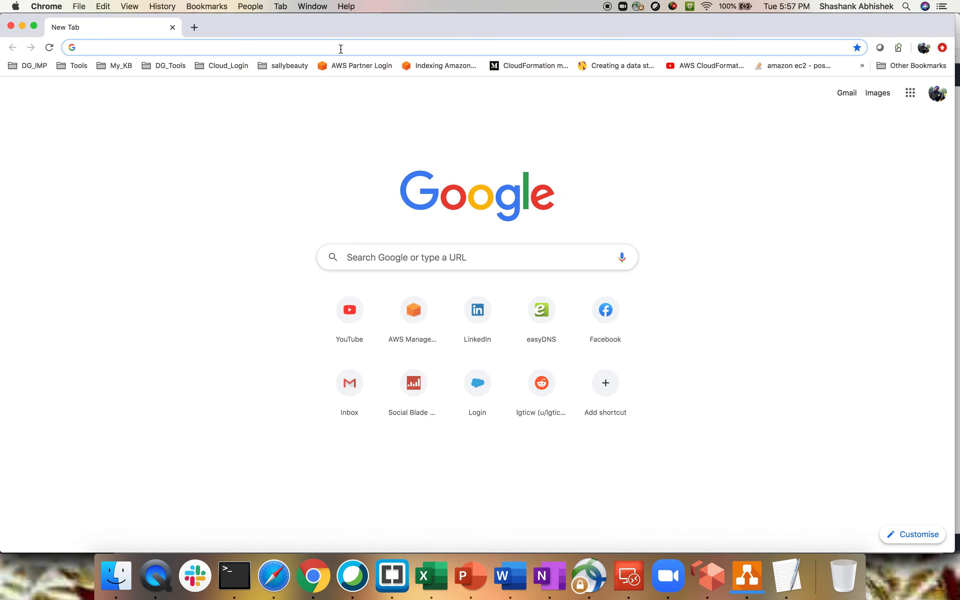
type("json to")
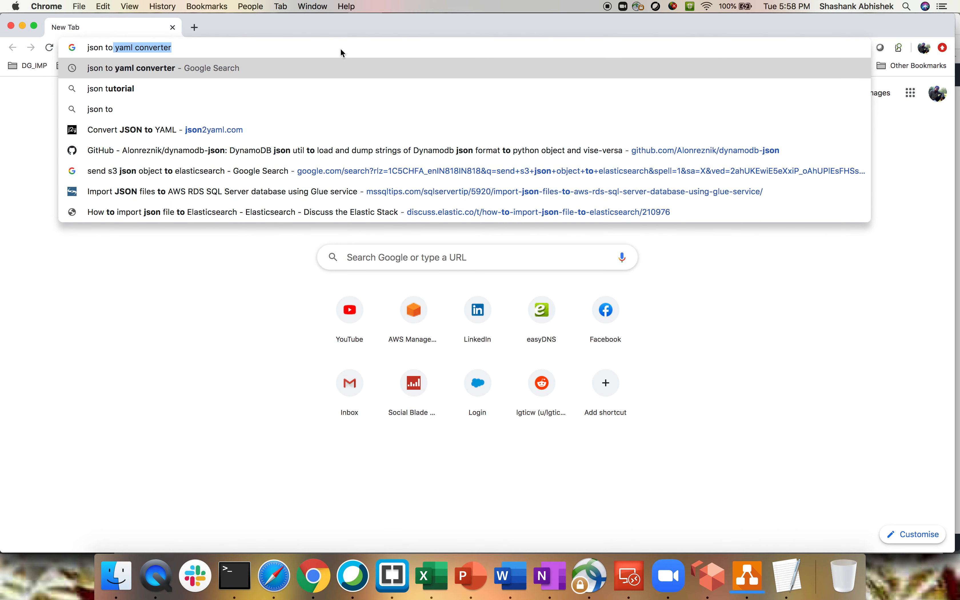
key("Return")
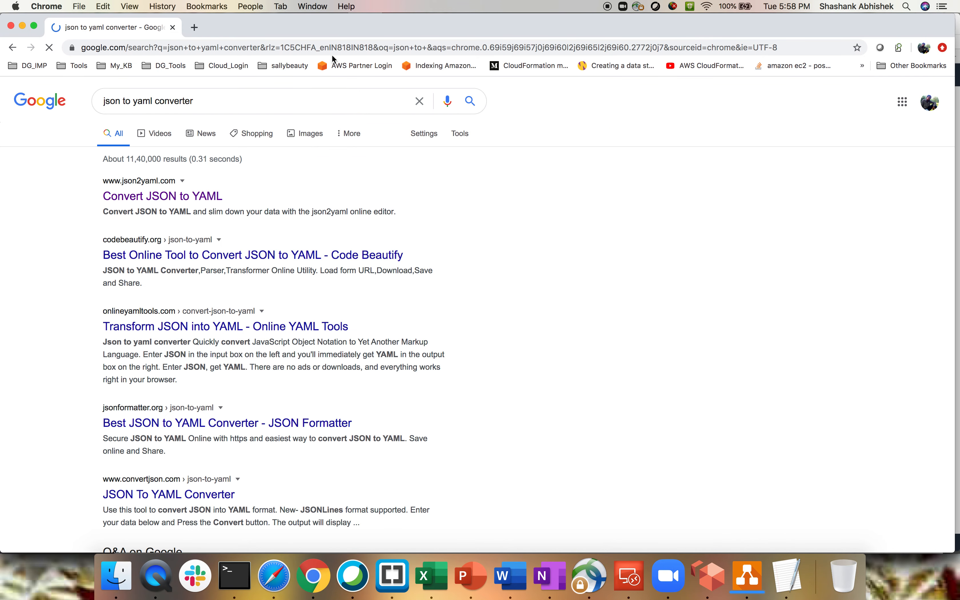
left_click(191, 198)
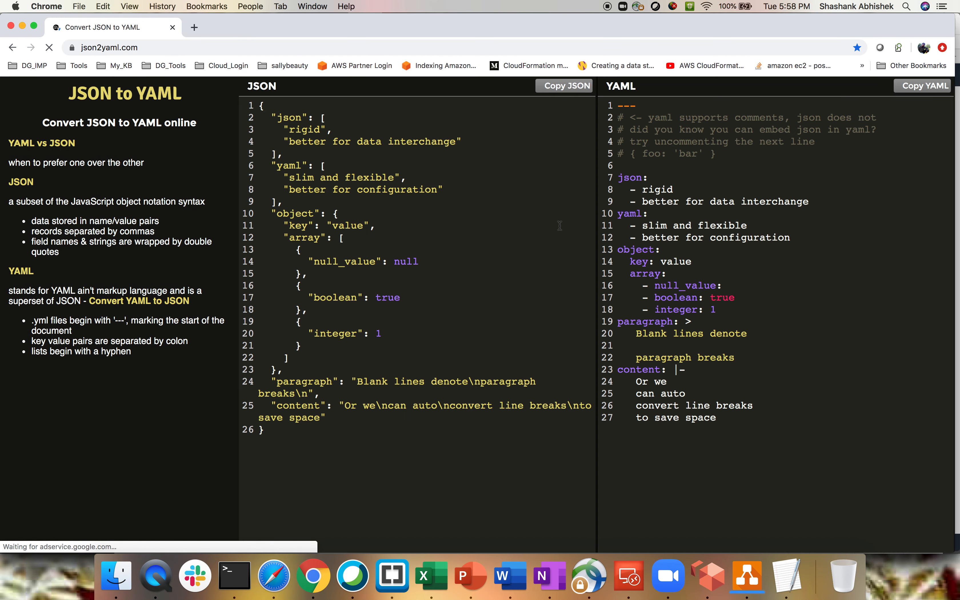
- Replace the converter's sample JSON with the copied AWS-CreateImage content and copy the entire converted YAML
left_click(560, 226)
type("a")
key("super+a")
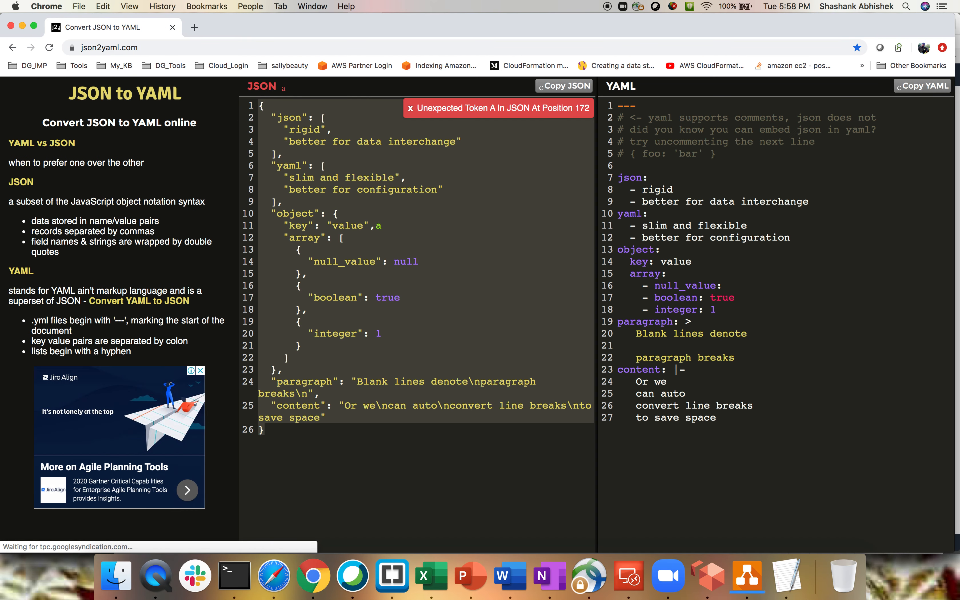
key("super+v")
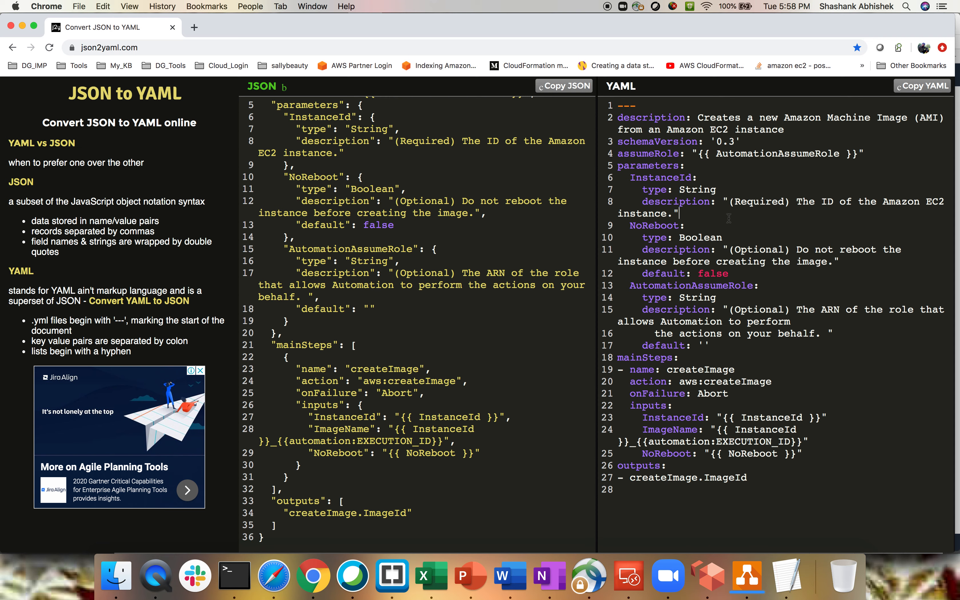
key("super+a")
key("super+c")
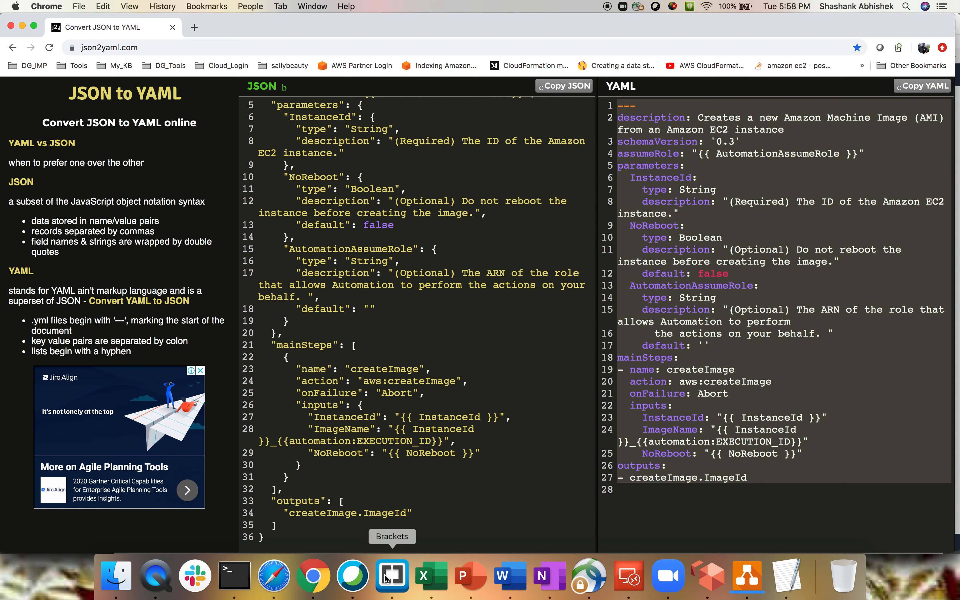
- Switch back to Safari, start a new automation document from the Systems Manager documents list and name it customamicreation
left_click(274, 578)
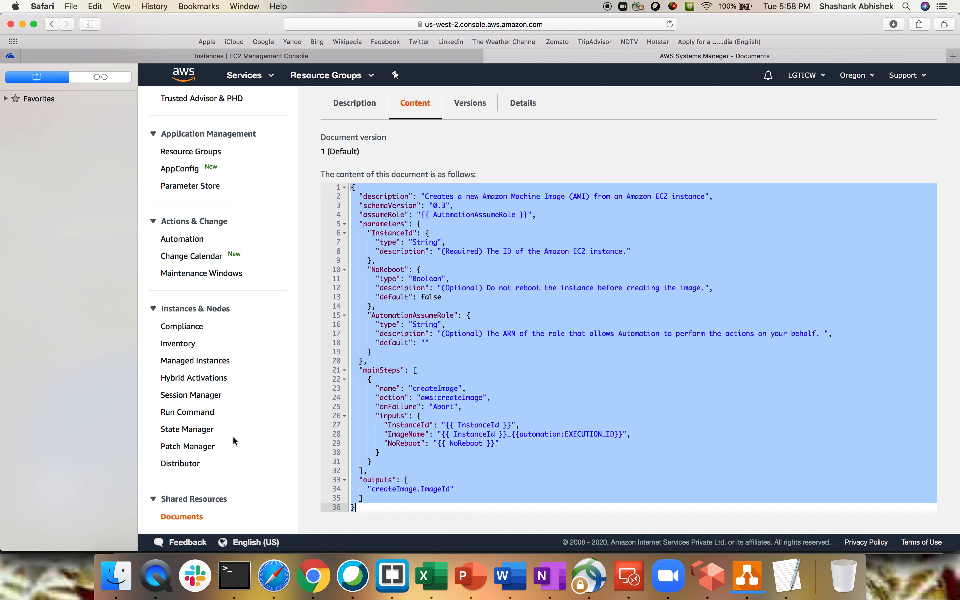
scroll(389, 207, "up", 3)
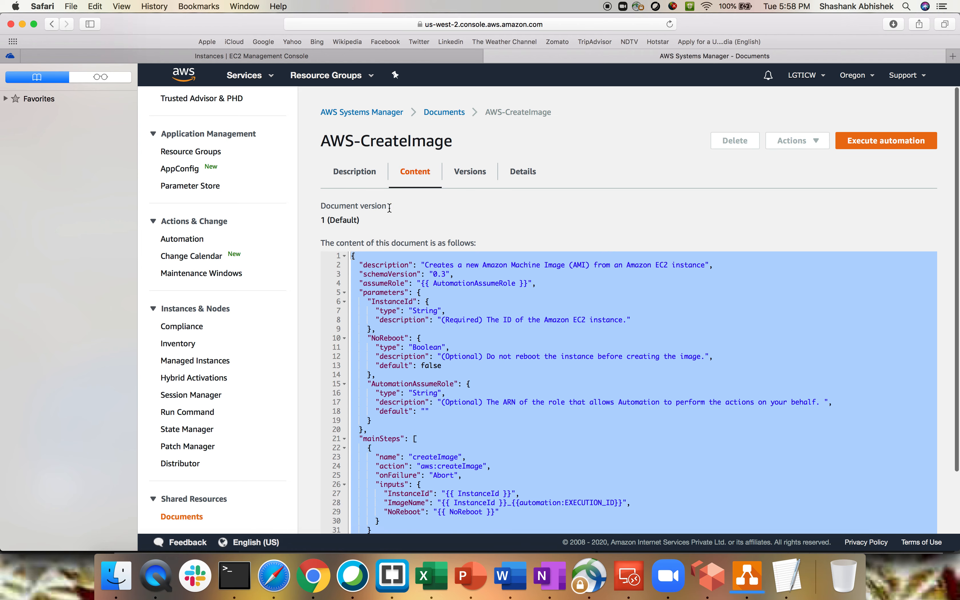
left_click(445, 113)
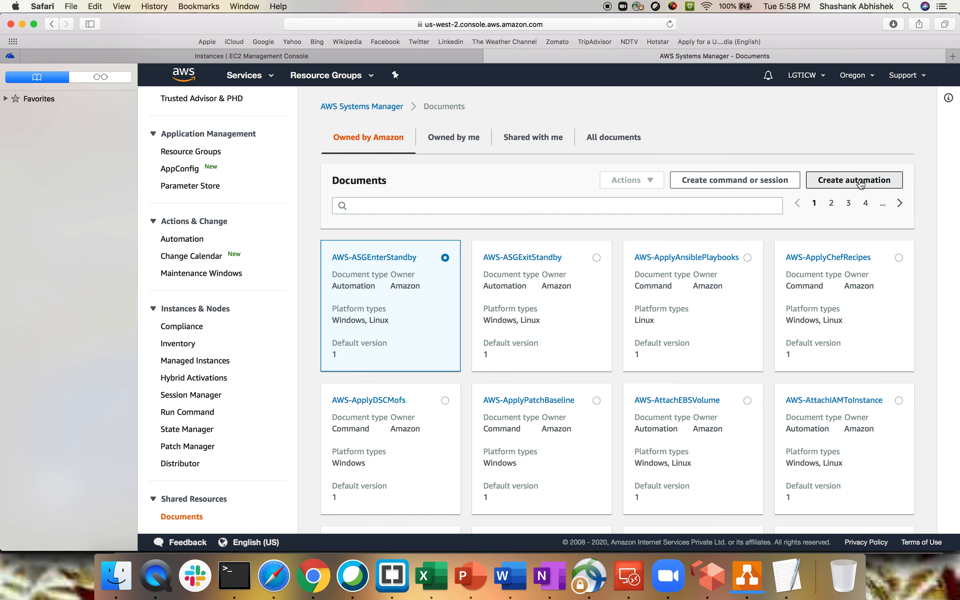
left_click(860, 183)
left_click(386, 244)
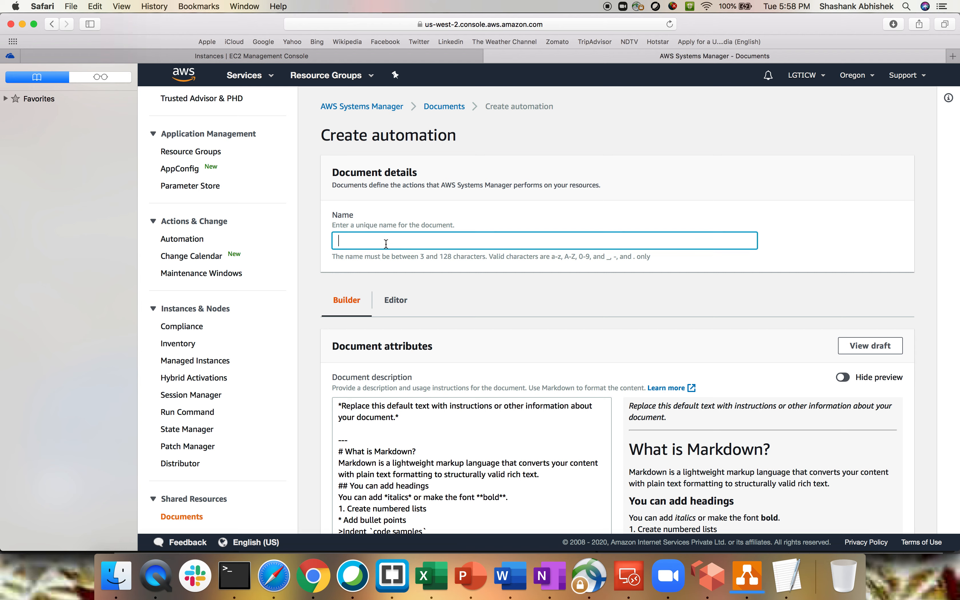
type("customamicreation")
- Enable direct editing of the document's source and replace all its default content with the copied YAML
left_click(402, 298)
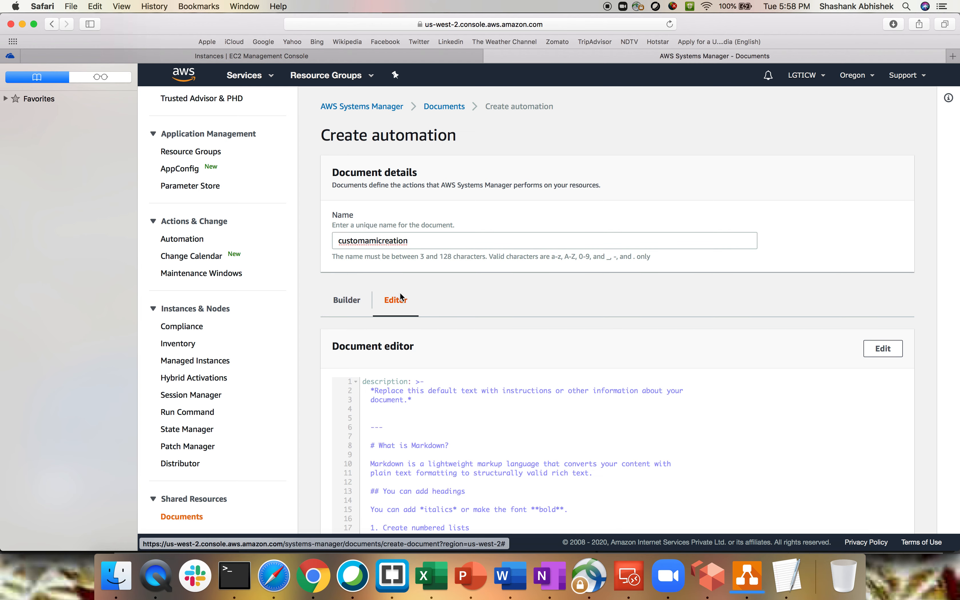
left_click(888, 353)
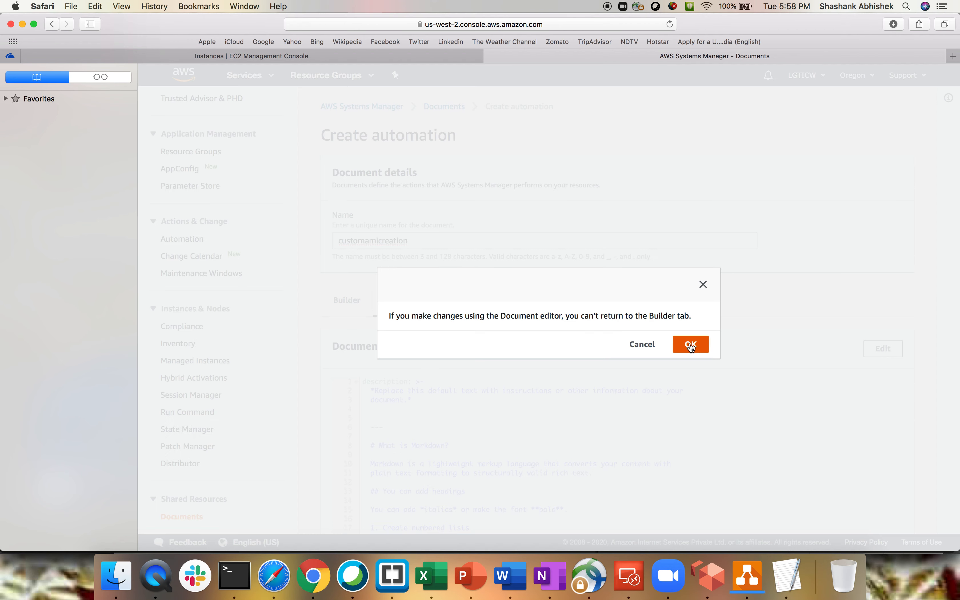
left_click(700, 345)
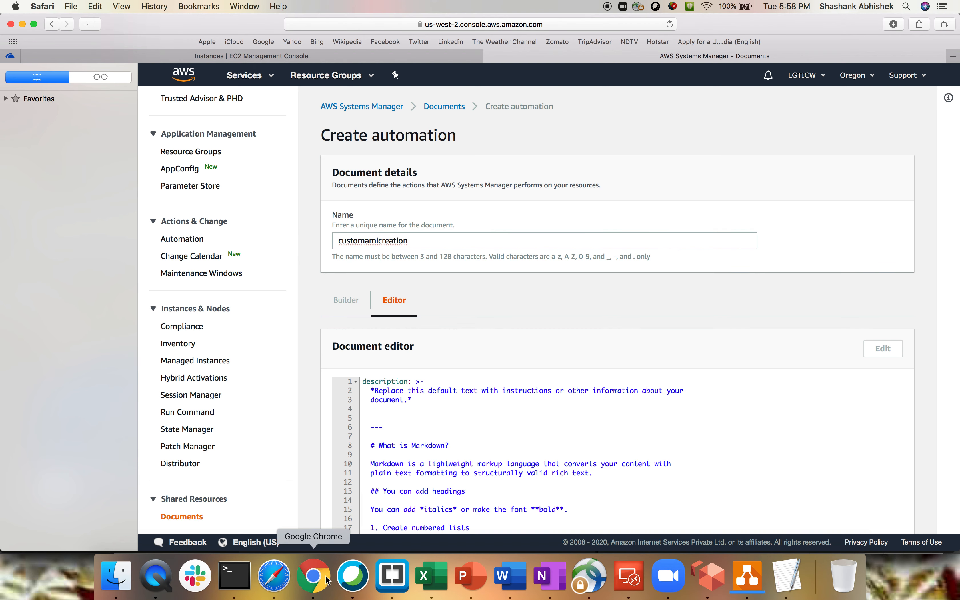
scroll(455, 434, "down", 3)
left_click(458, 372)
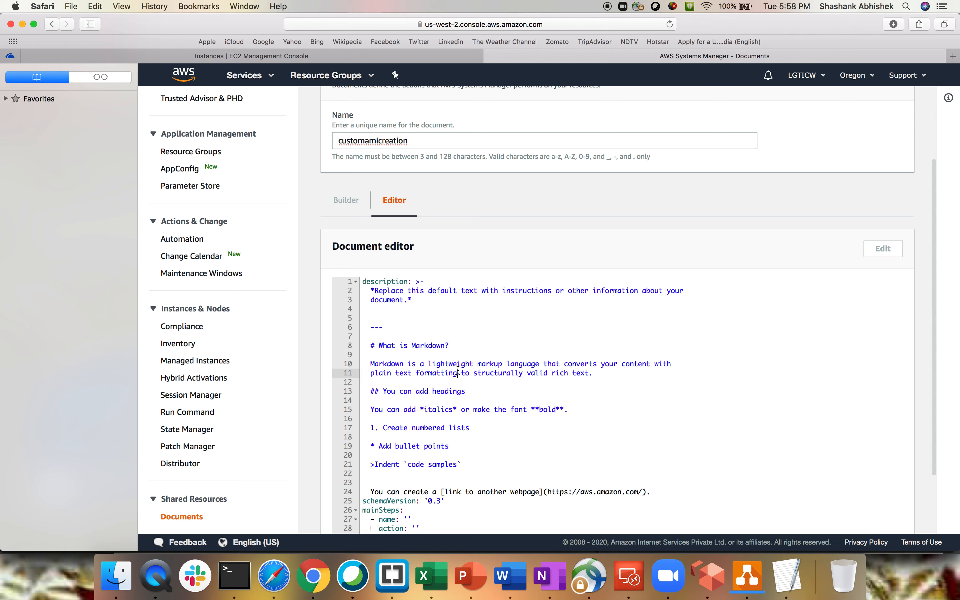
key("super+a")
key("super+v")
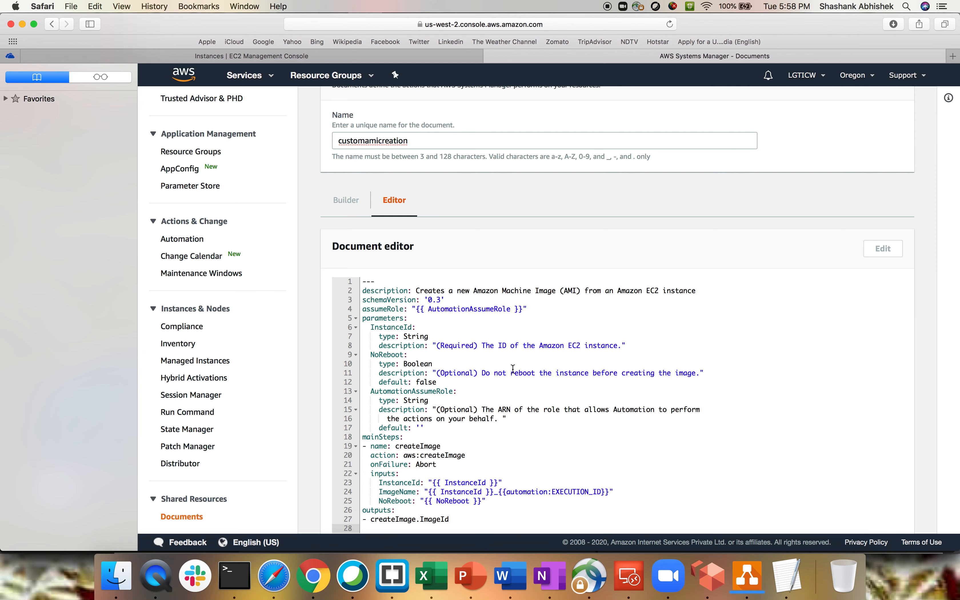
- Add a "default:" line below the description of the InstanceId parameter in the YAML
scroll(522, 373, "up", 1)
scroll(521, 373, "down", 3)
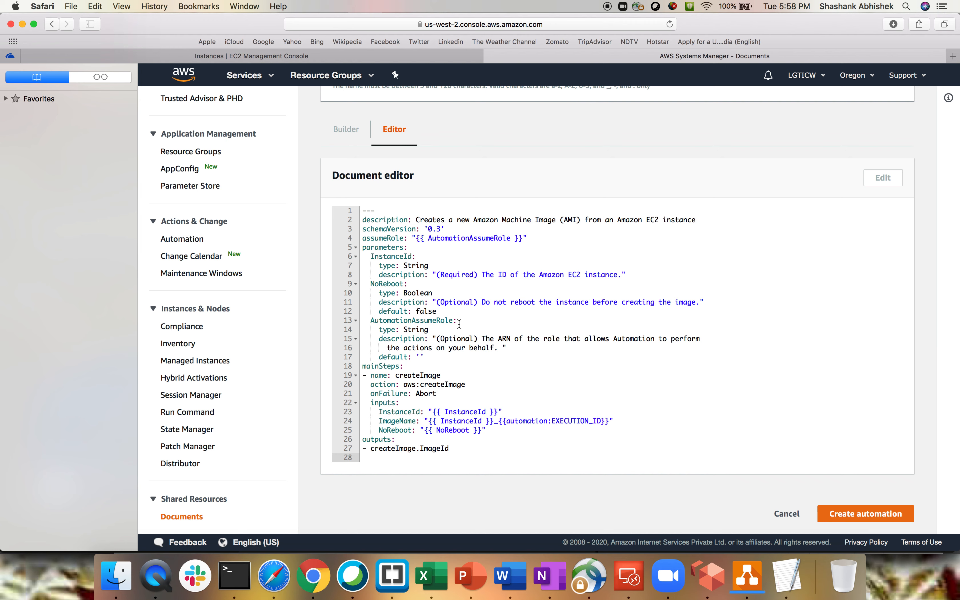
scroll(458, 341, "up", 1)
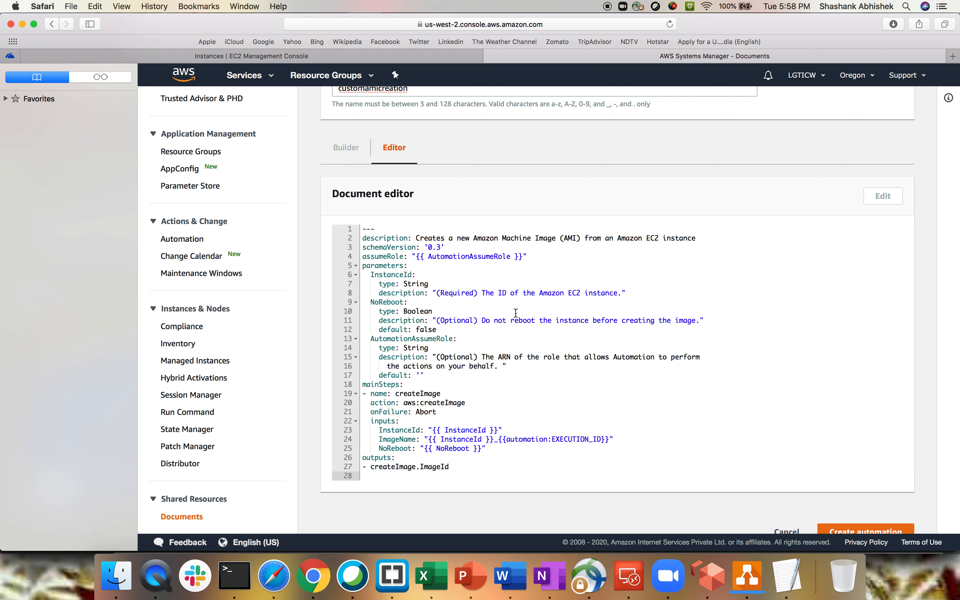
left_click(457, 339)
left_click_drag(372, 276, 432, 289)
left_click(432, 289)
left_click_drag(362, 267, 434, 295)
left_click(435, 295)
key("Return")
type("defa")
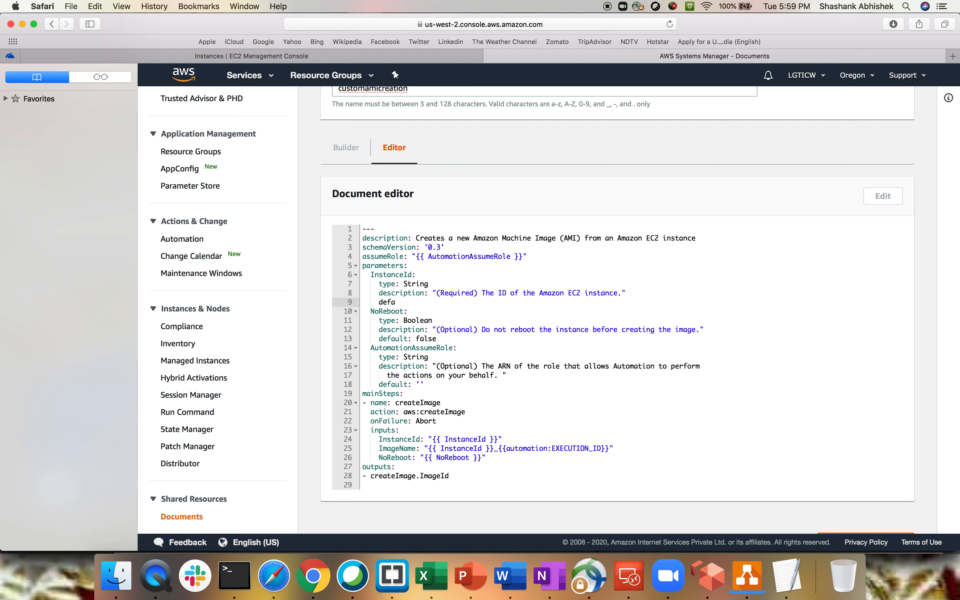
type("ult:")
- Copy the DBTest instance's ID from the EC2 console and paste it as the InstanceId parameter's default value
left_click(251, 56)
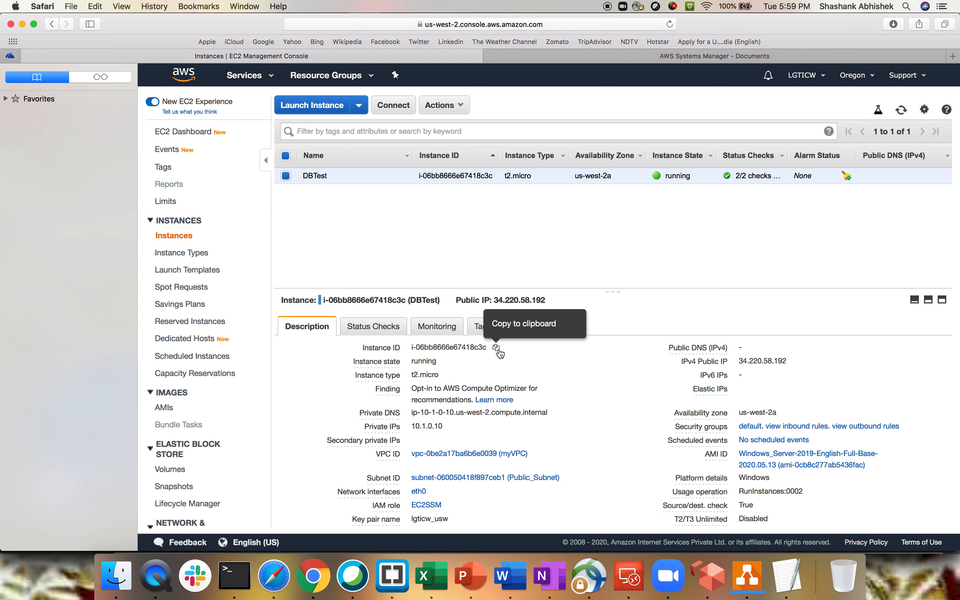
left_click(497, 348)
left_click(596, 58)
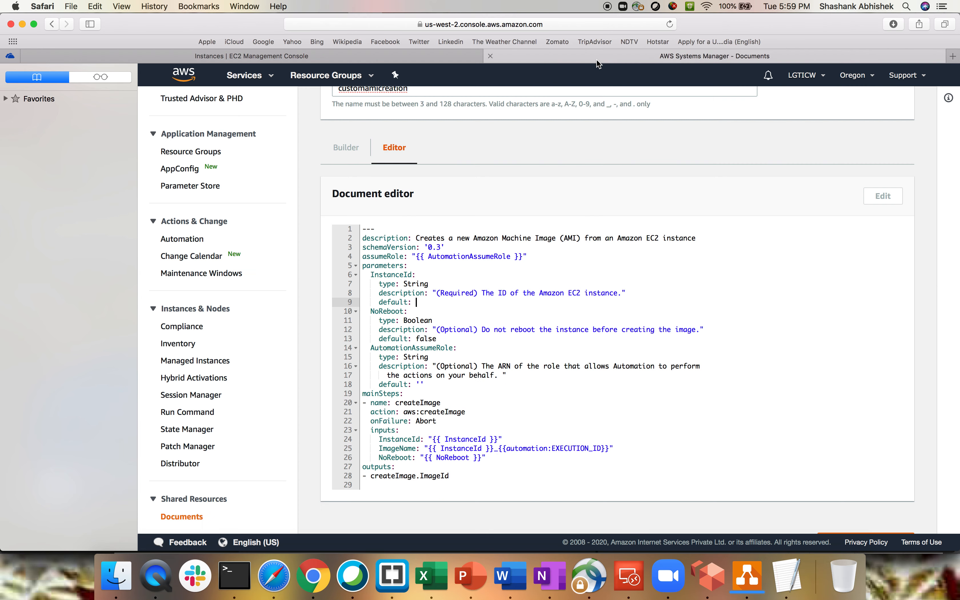
key("super+v")
mouse_move(391, 286)
left_mouse_down()
mouse_move(459, 285)
mouse_move(472, 301)
mouse_move(385, 301)
left_mouse_up()
left_click(464, 284)
left_click(461, 328)
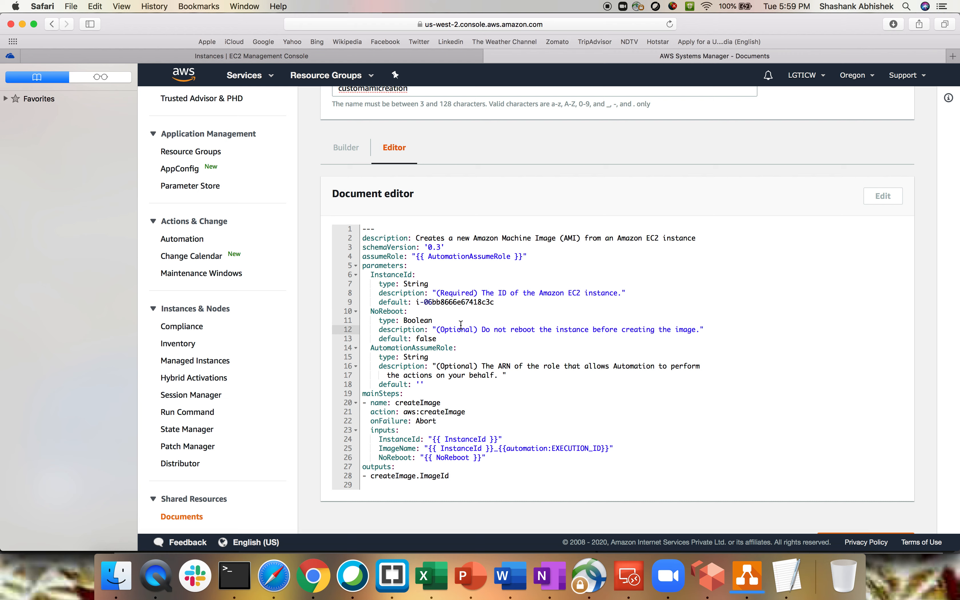
- Create the customamicreation automation document and list the documents owned by this account
scroll(460, 325, "down", 2)
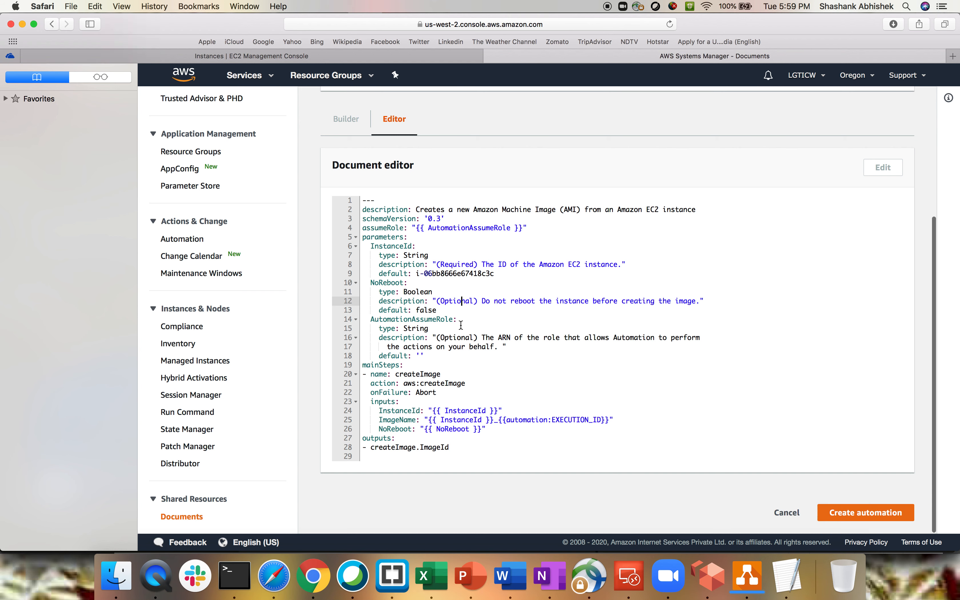
left_click(877, 514)
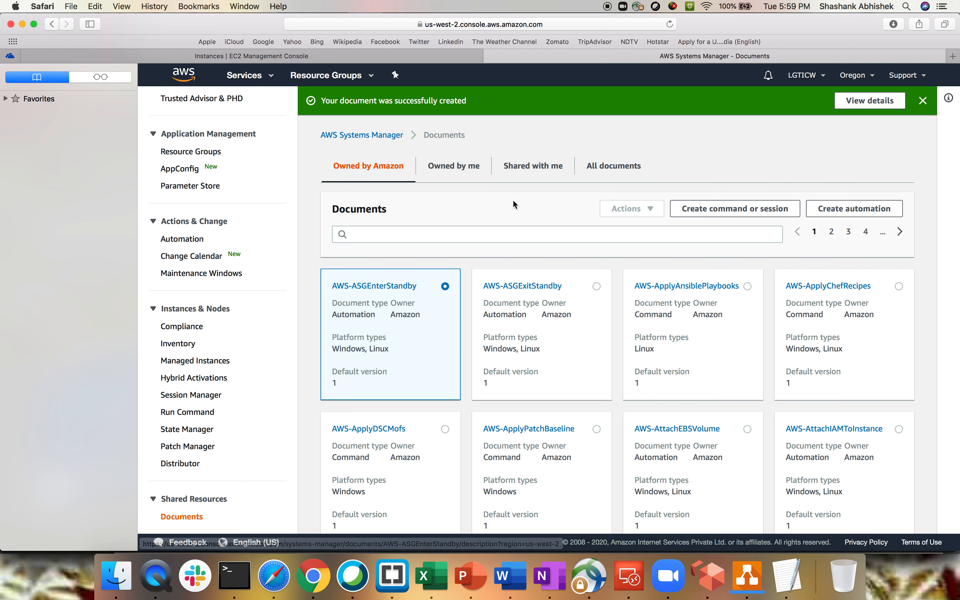
left_click(456, 171)
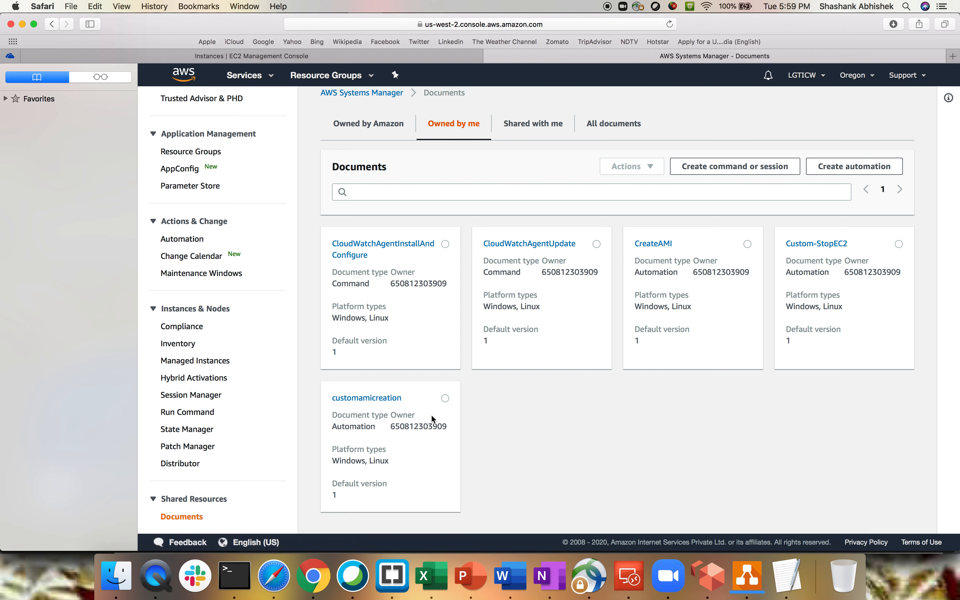
- Start a new automation execution using the self-owned customamicreation document at its default version at runtime
scroll(180, 357, "up", 2)
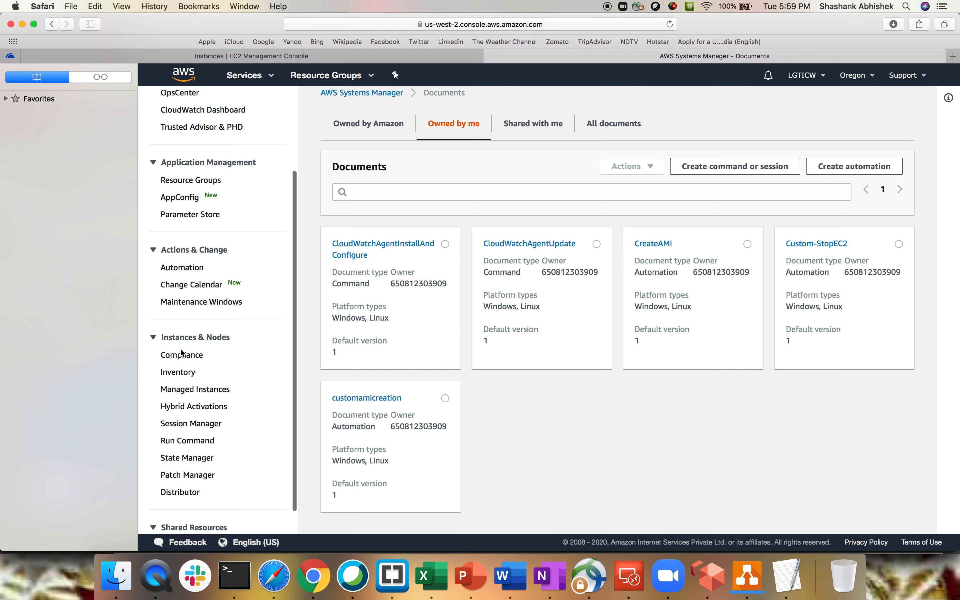
left_click(183, 270)
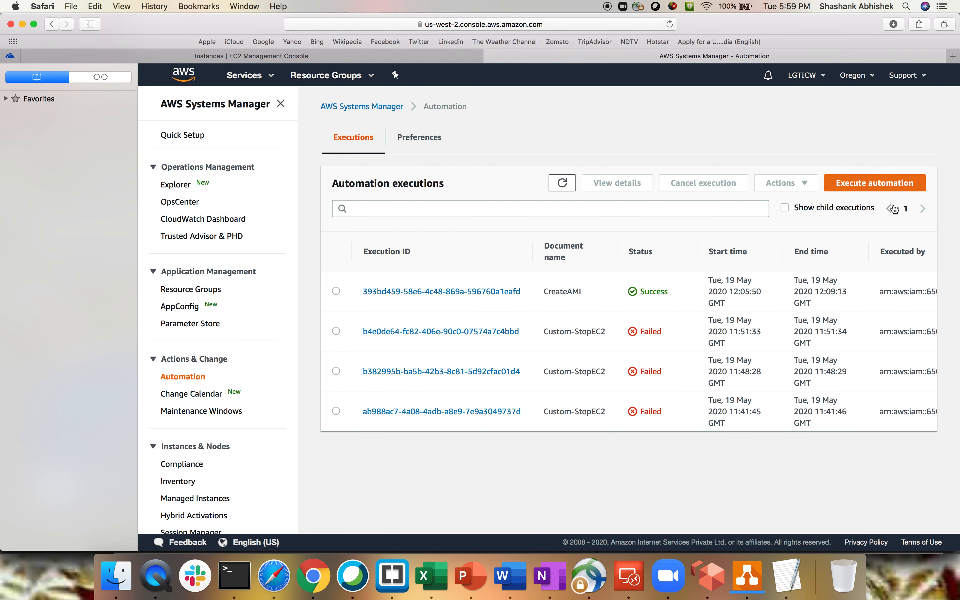
left_click(881, 183)
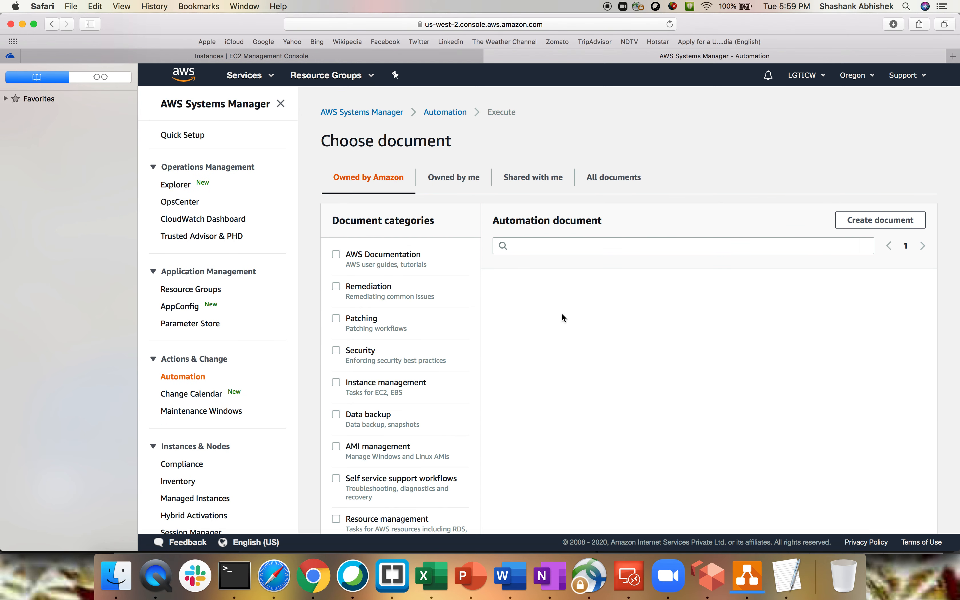
left_click(460, 192)
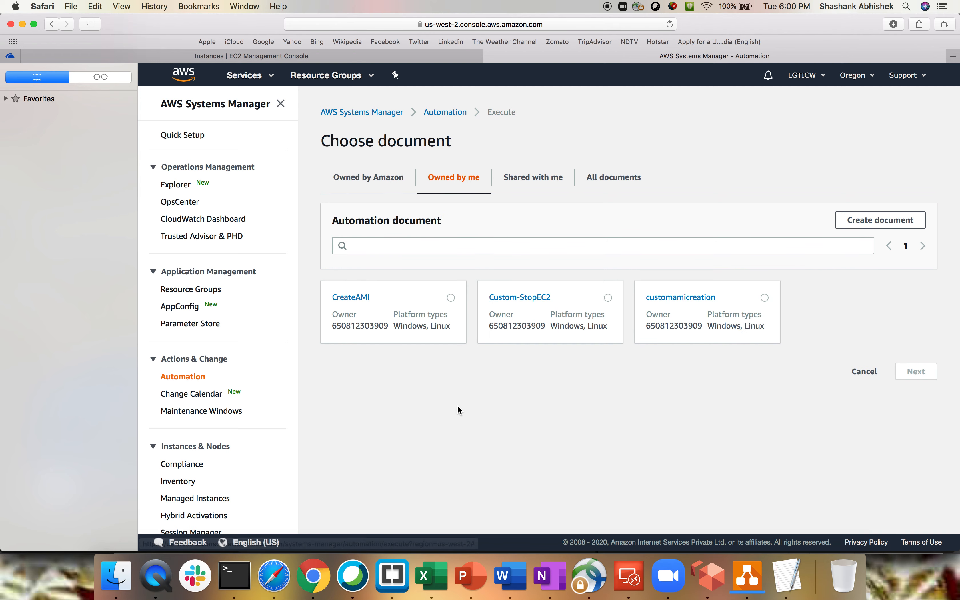
left_click(764, 298)
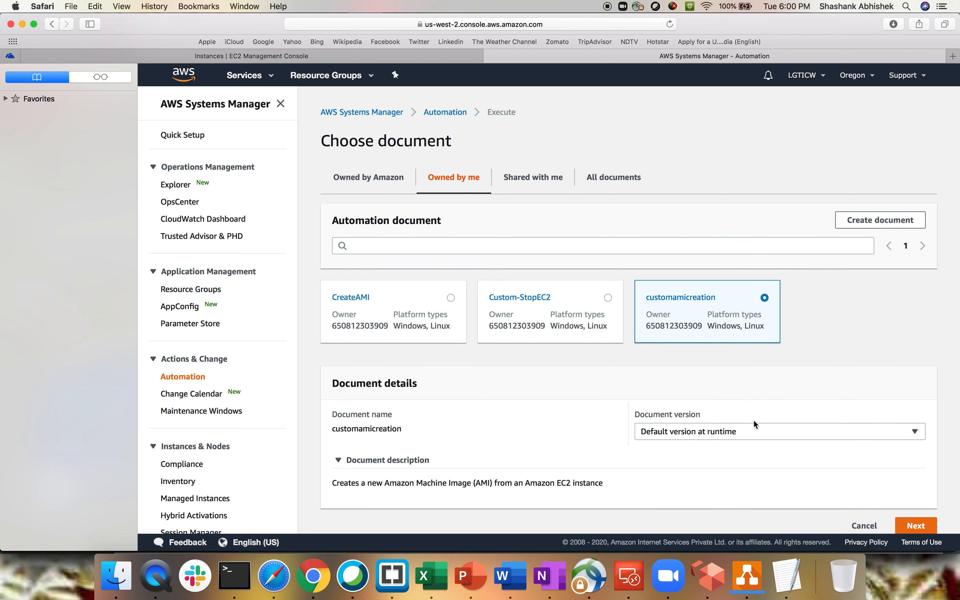
scroll(753, 420, "down", 1)
left_click(915, 516)
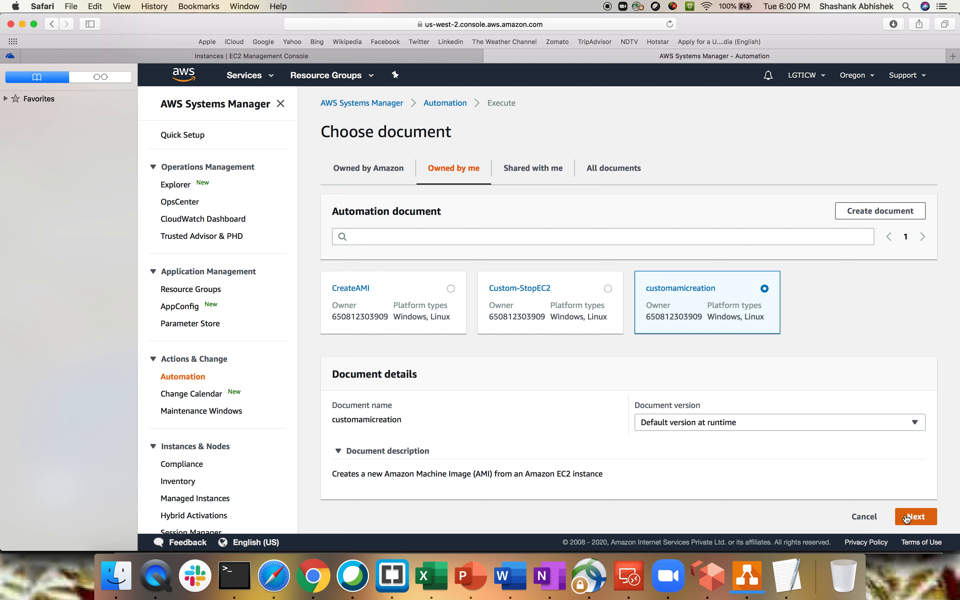
- Set the execution's NoReboot input parameter to true, keeping the default InstanceId
scroll(737, 457, "down", 3)
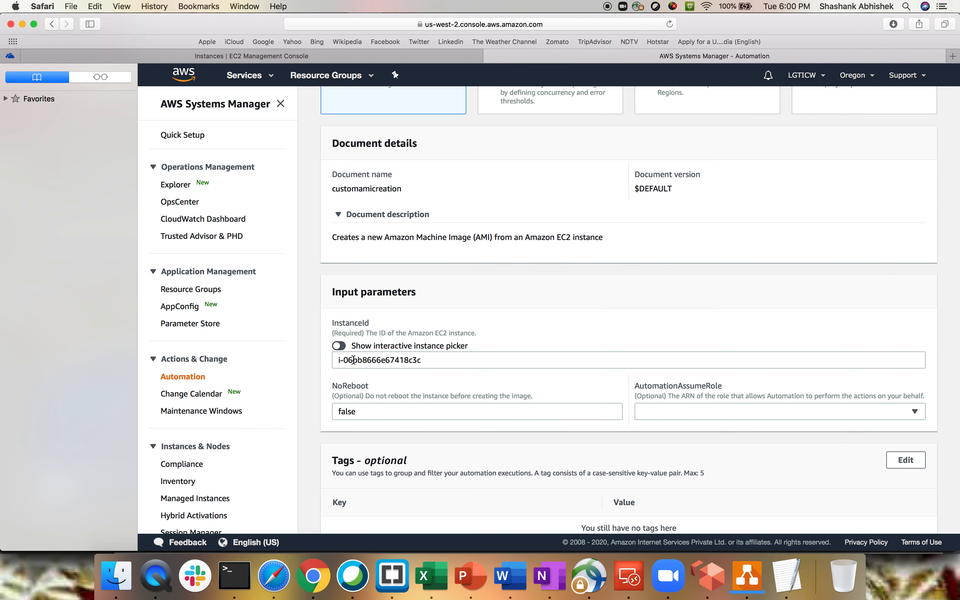
left_click_drag(450, 361, 285, 360)
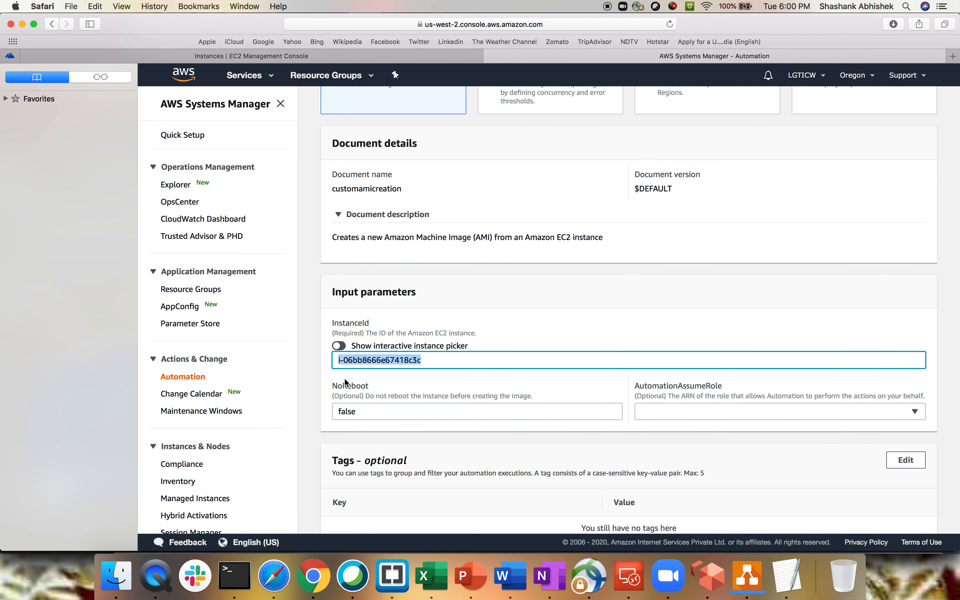
left_click(388, 415)
left_click_drag(370, 414, 294, 423)
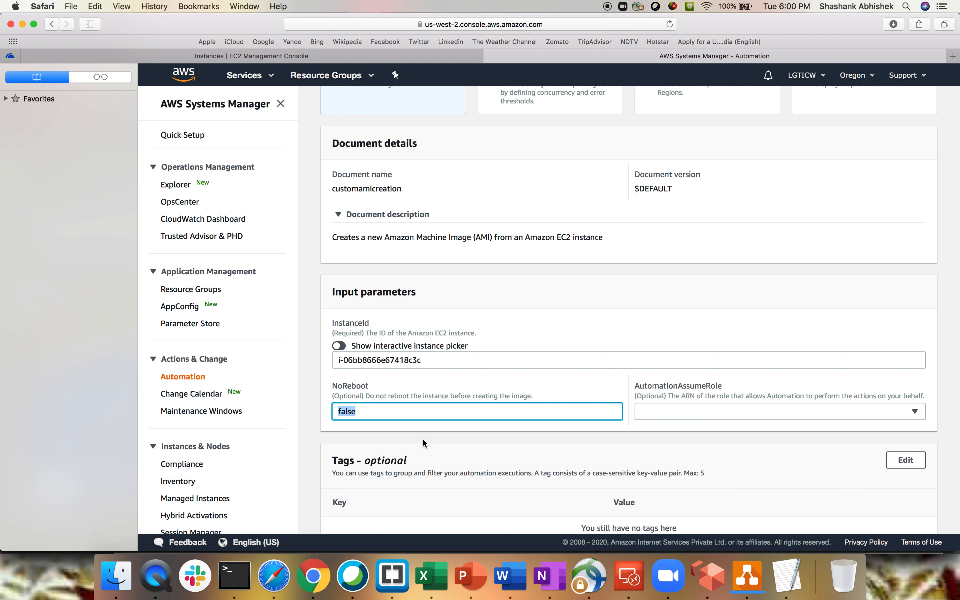
type("true")
left_click(464, 450)
scroll(464, 451, "down", 3)
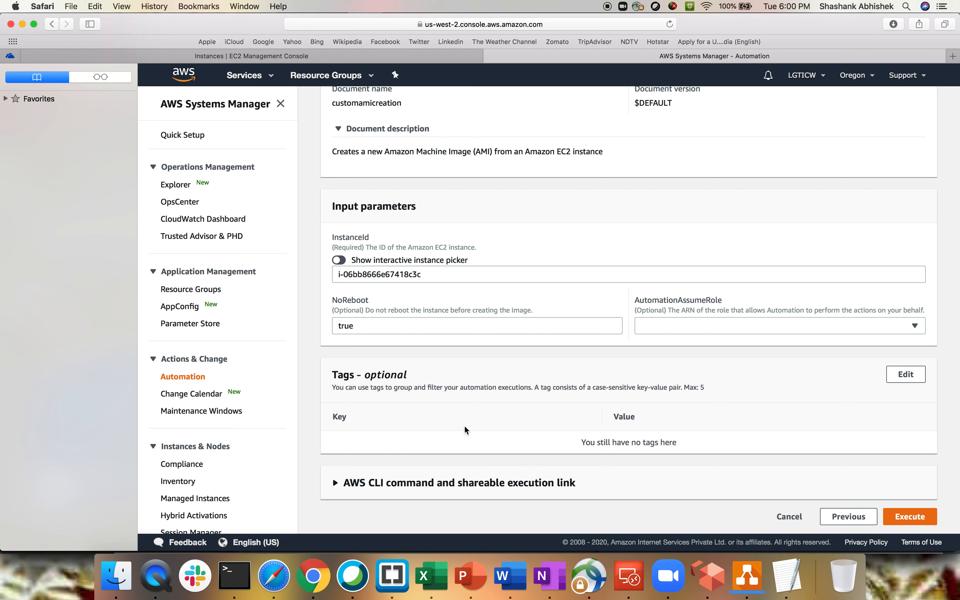
- Expand the AWS CLI command and shareable execution link section, then execute the customamicreation automation
left_click(334, 484)
scroll(503, 492, "down", 2)
scroll(503, 491, "down", 2)
left_click_drag(695, 461, 342, 445)
left_click(342, 445)
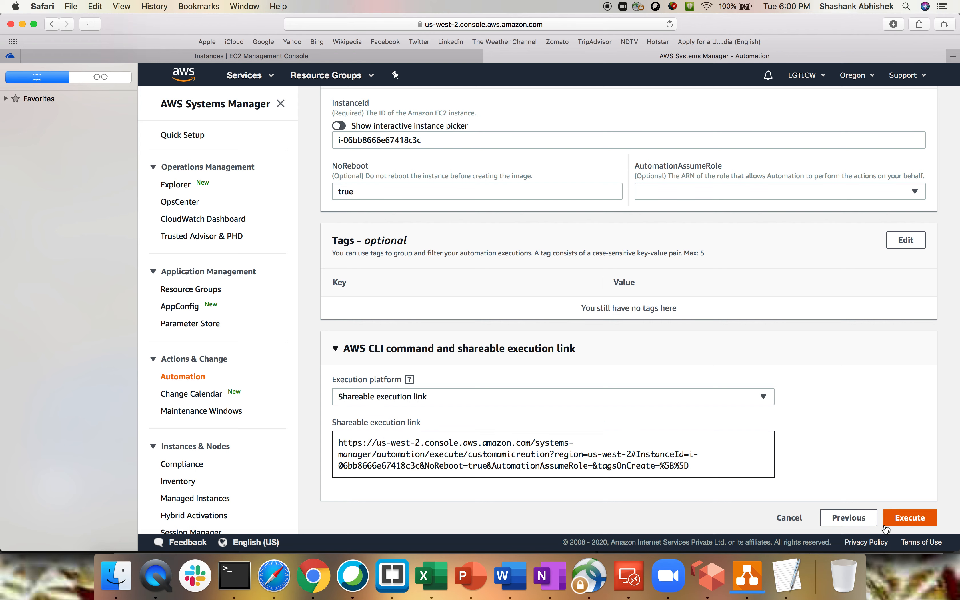
left_click(910, 517)
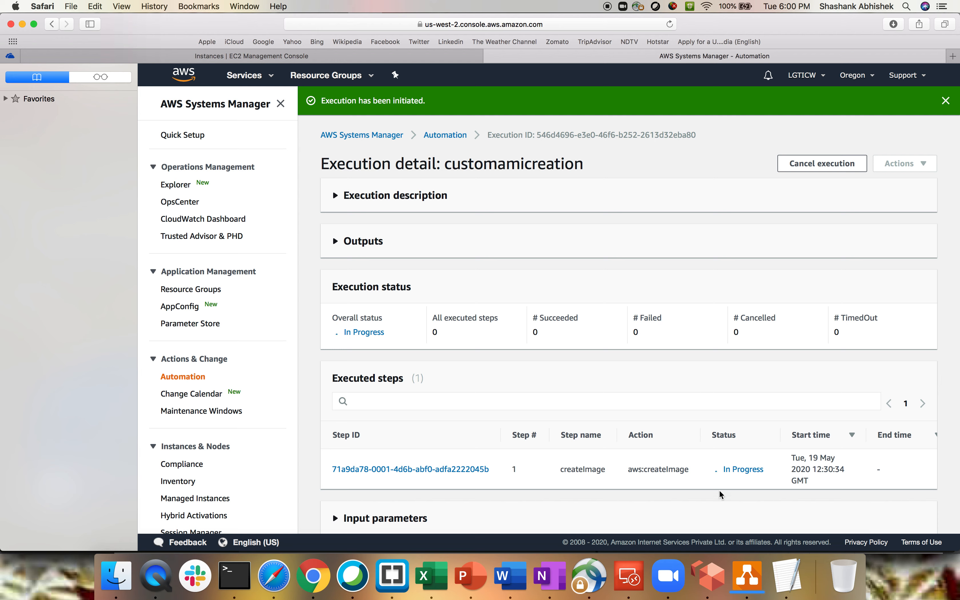
left_click_drag(771, 471, 719, 469)
left_click(742, 464)
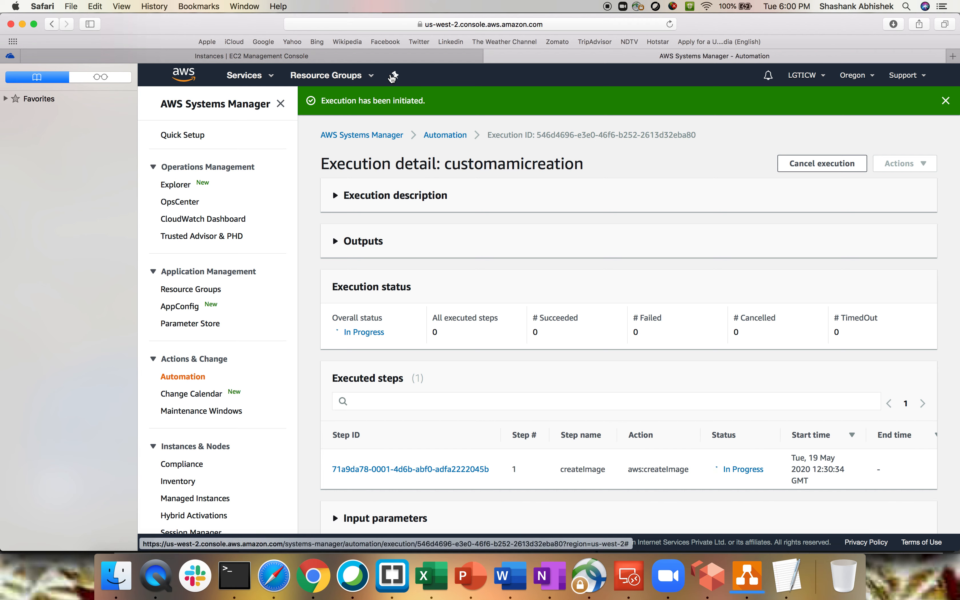
- Switch to the EC2 console, list the owned AMIs and select the newly created image to view its details
left_click(364, 60)
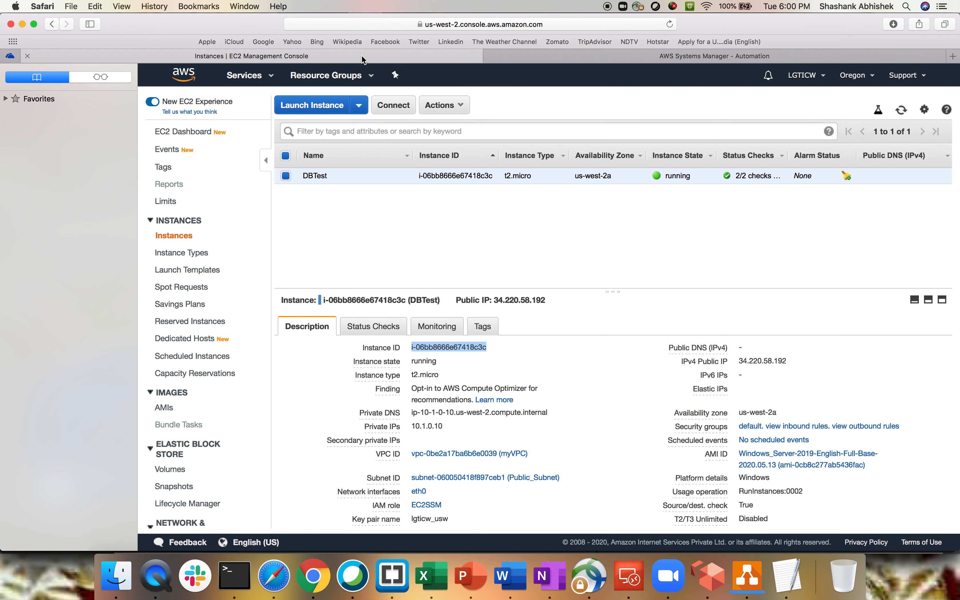
left_click(165, 407)
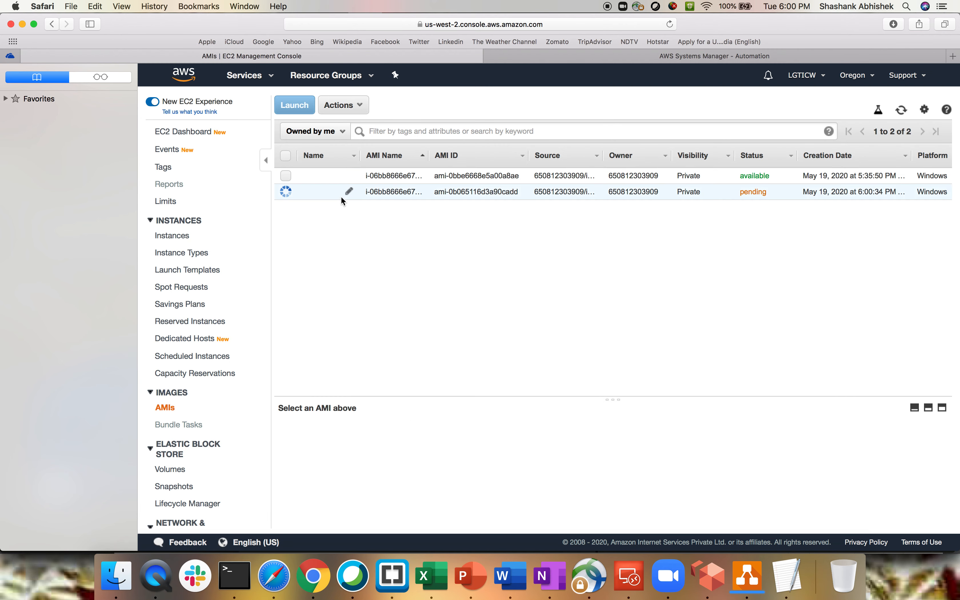
left_click(289, 188)
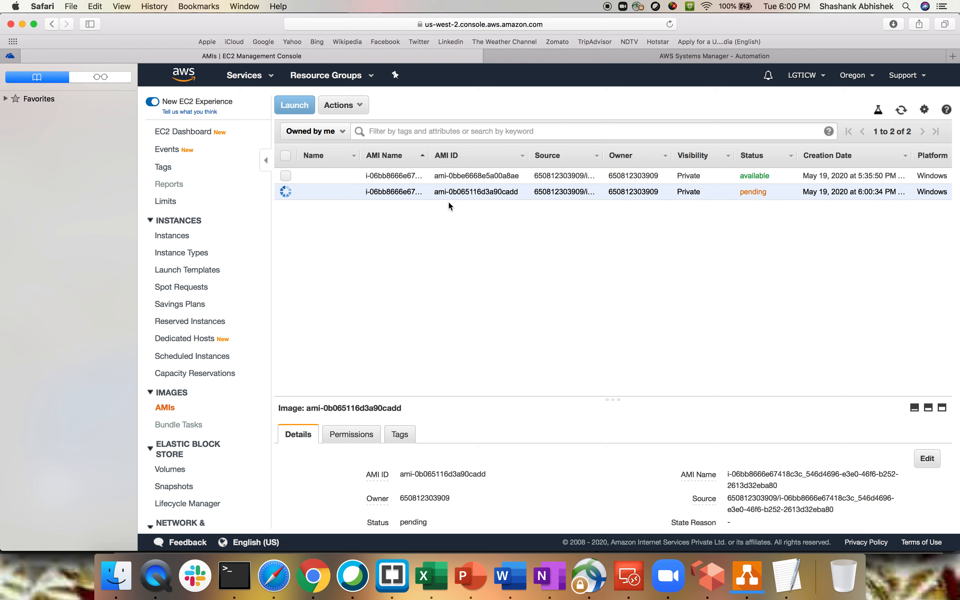
left_click_drag(434, 192, 523, 192)
- Get an instance screenshot of DBTest to check for a reboot, and refresh the instances list
left_click(183, 242)
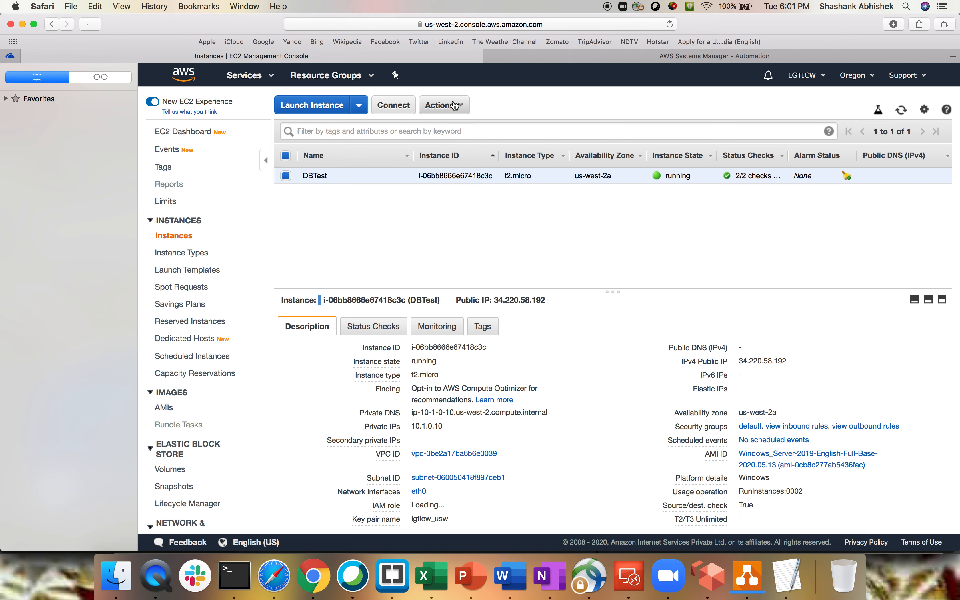
left_click(443, 105)
mouse_move(531, 195)
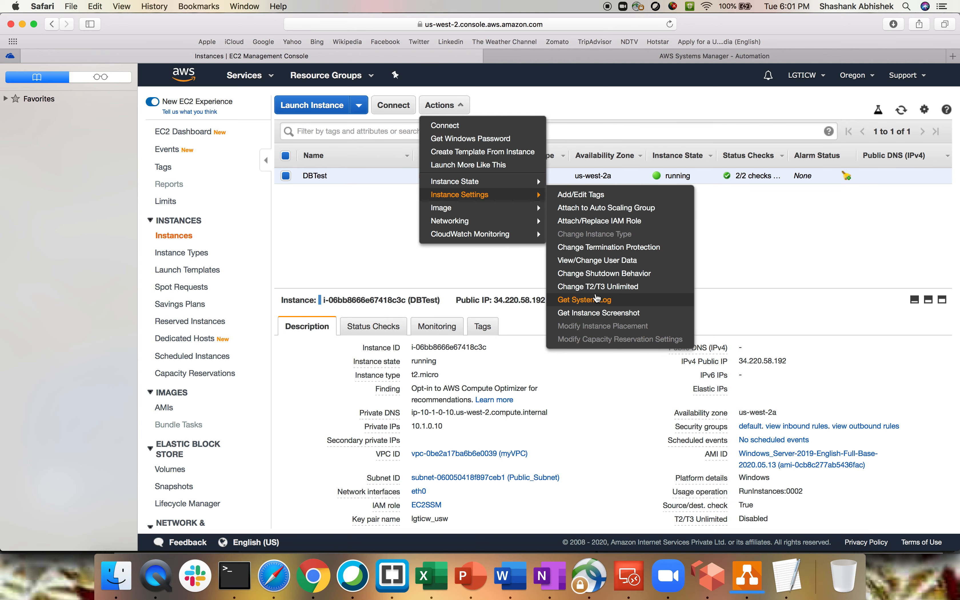
left_click(589, 316)
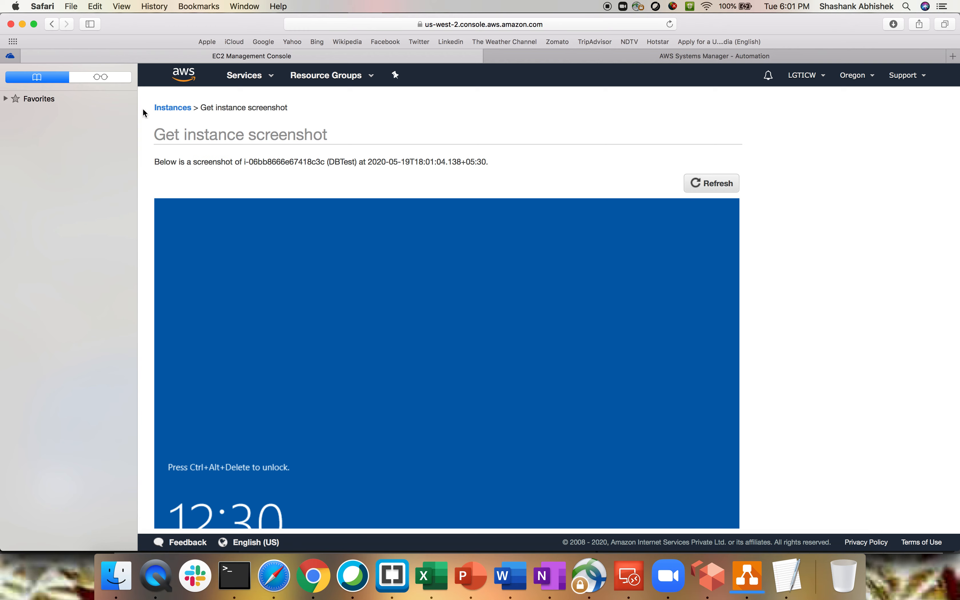
left_click(179, 109)
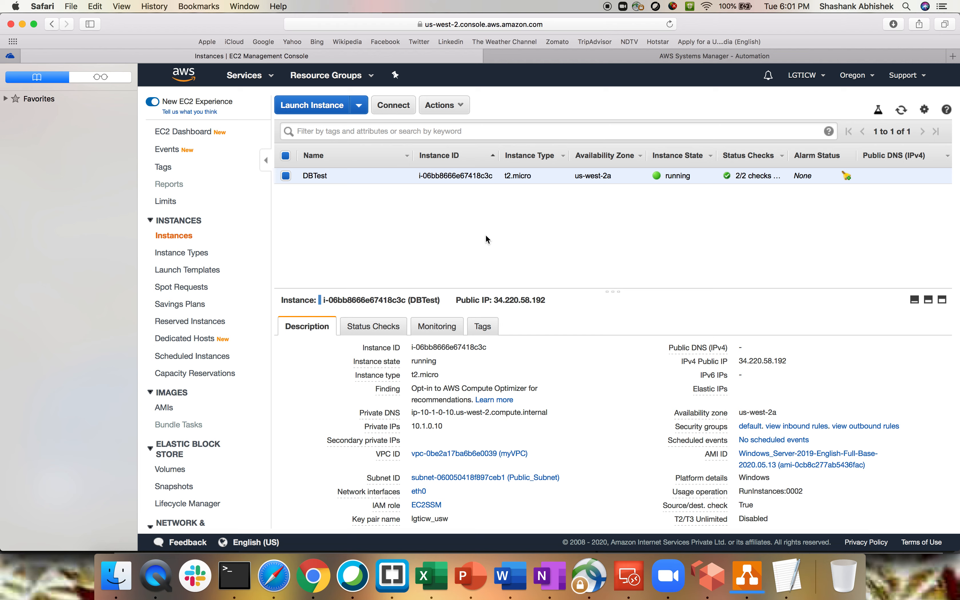
left_click(901, 110)
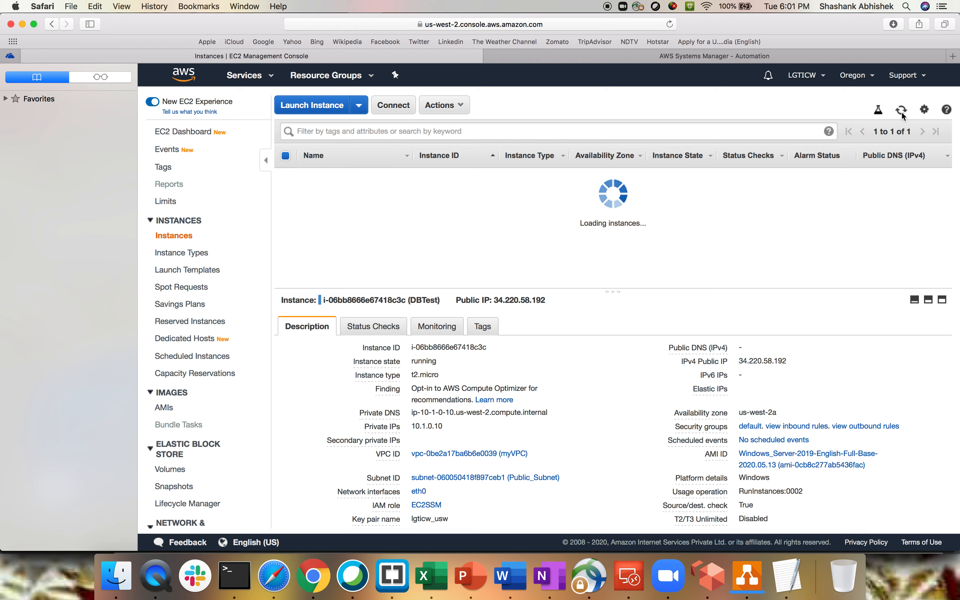
- Return to the owned AMIs and check the new image's status and creation date
left_click(164, 407)
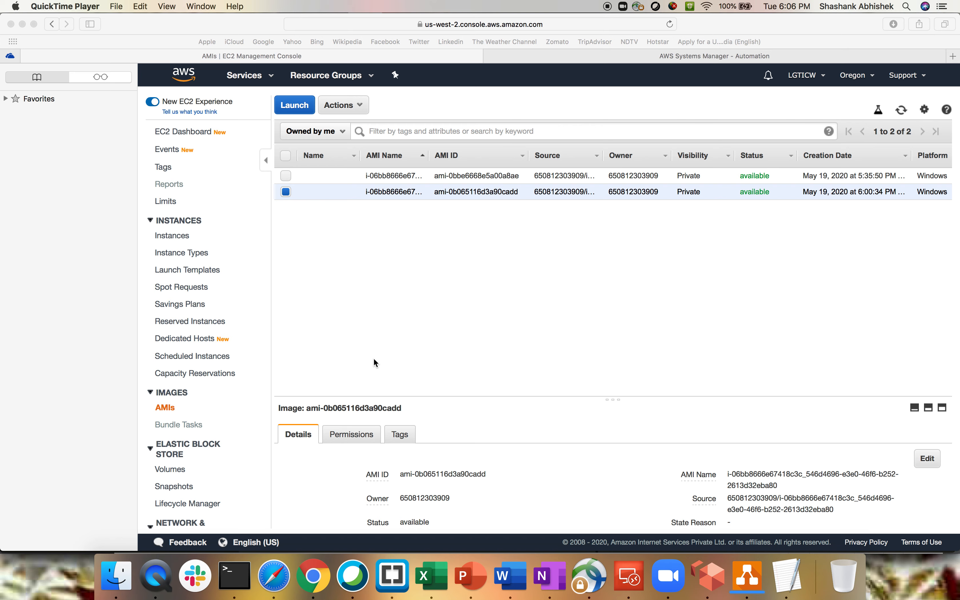
left_click(802, 202)
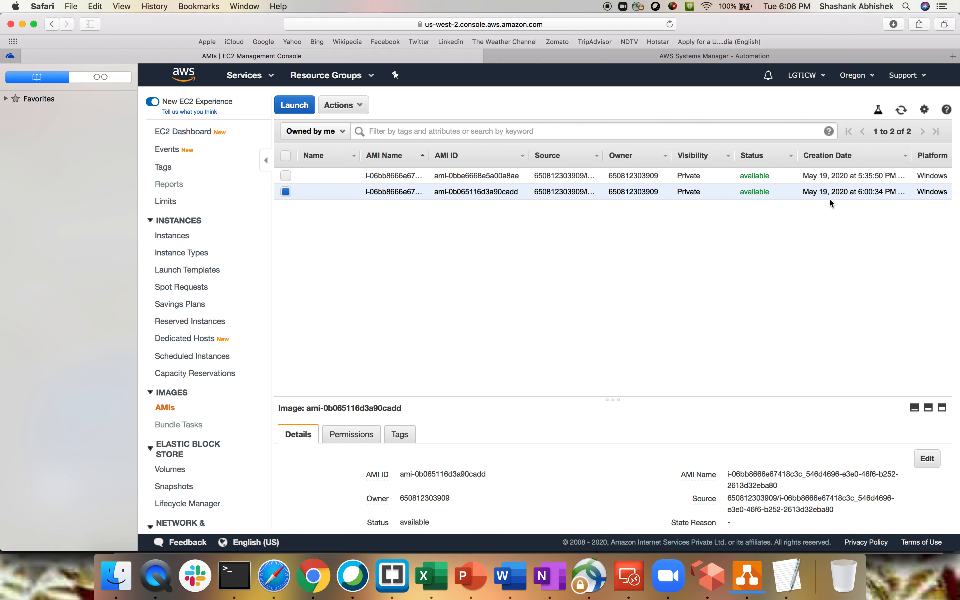
left_click_drag(804, 191, 824, 192)
left_click(558, 296)
- Review the overall status and executed steps on the customamicreation execution detail page in Systems Manager
left_click(642, 59)
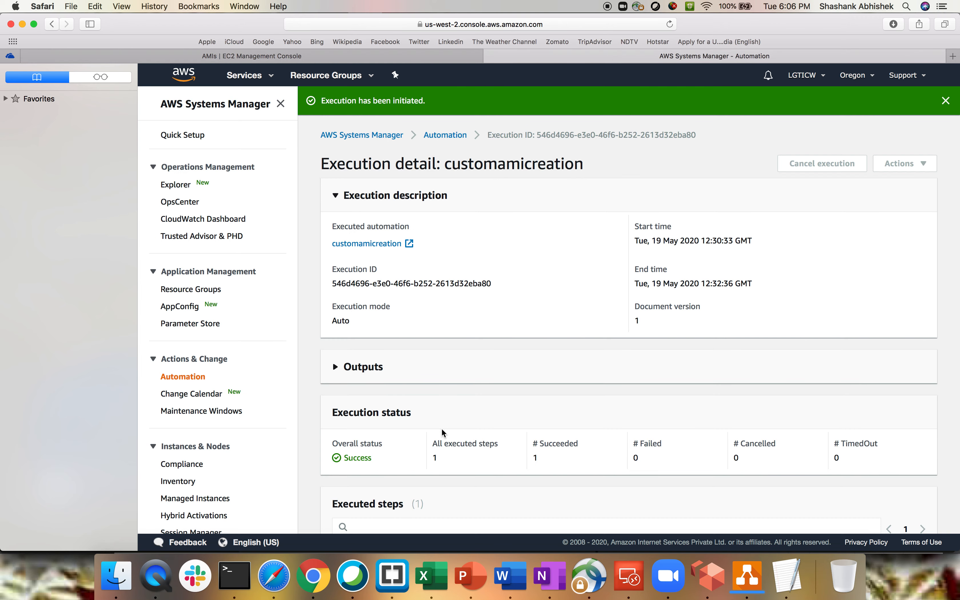
scroll(442, 429, "down", 4)
left_click_drag(387, 381, 349, 378)
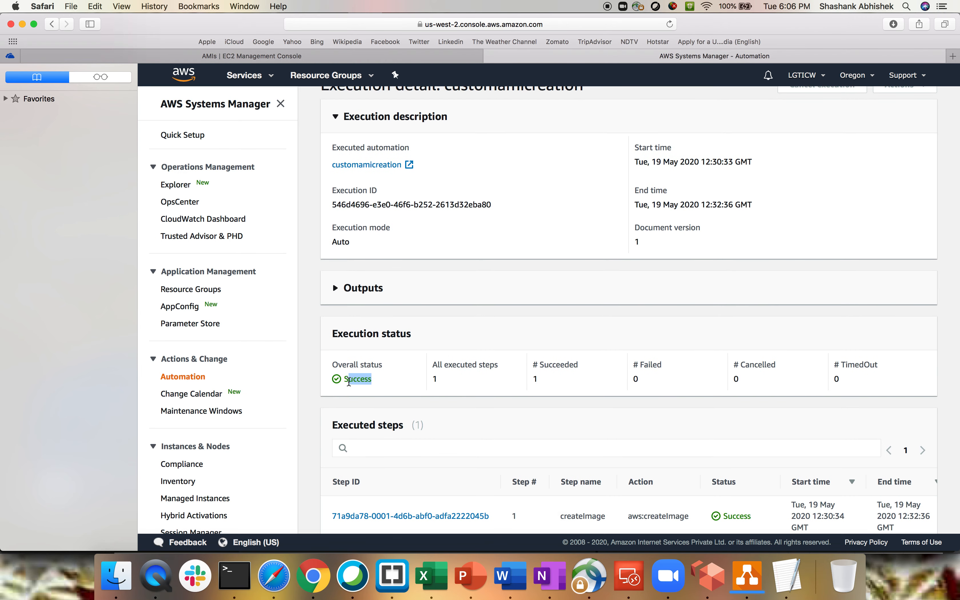
scroll(394, 505, "down", 1)
scroll(394, 505, "down", 3)
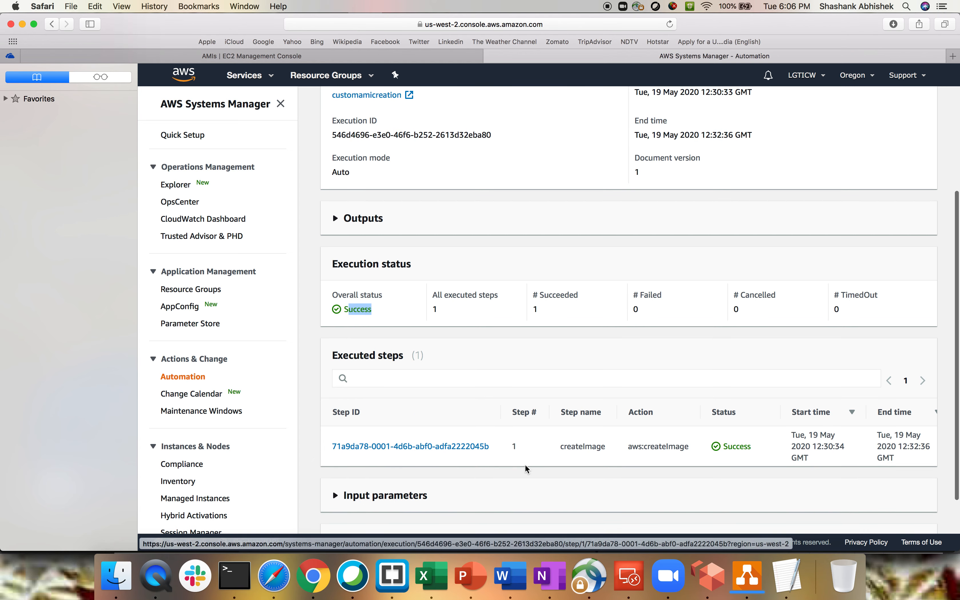
- Expand the execution's Outputs and compare the createImage.ImageId value with the new AMI's ID in the EC2 console
scroll(376, 305, "up", 2)
left_click(363, 264)
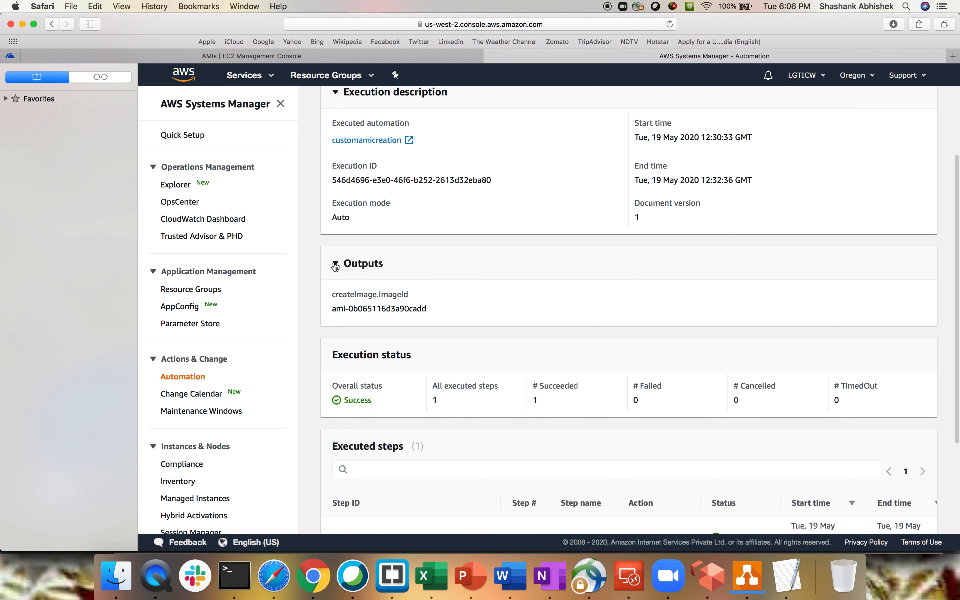
left_click_drag(430, 309, 332, 306)
left_click(407, 315)
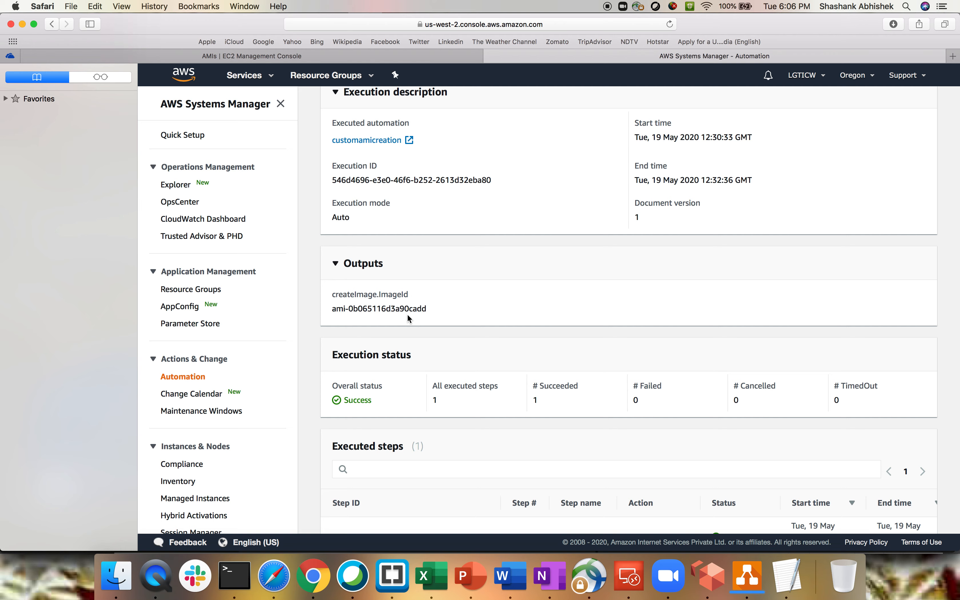
left_click_drag(409, 309, 425, 309)
left_click(329, 58)
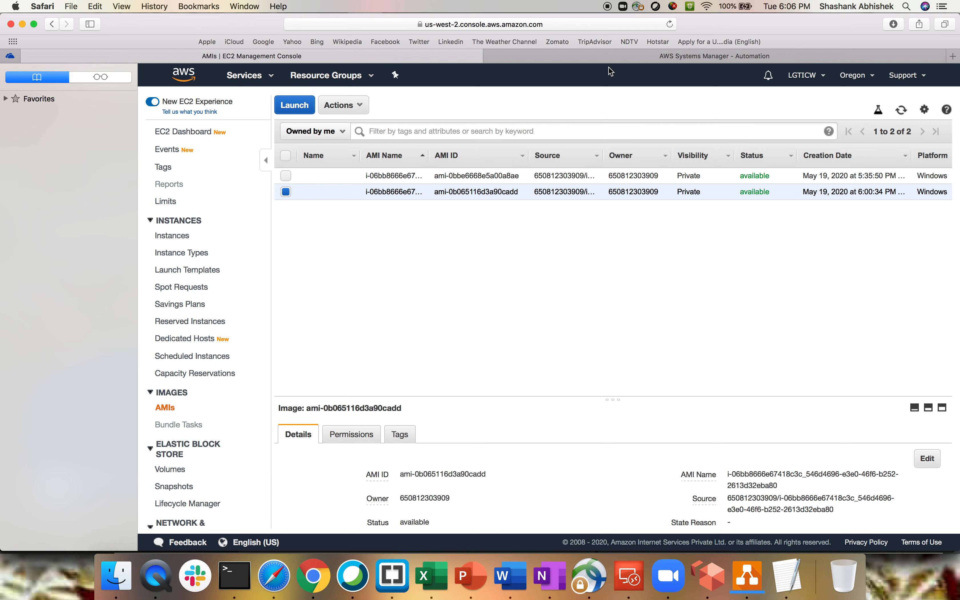
left_click(614, 59)
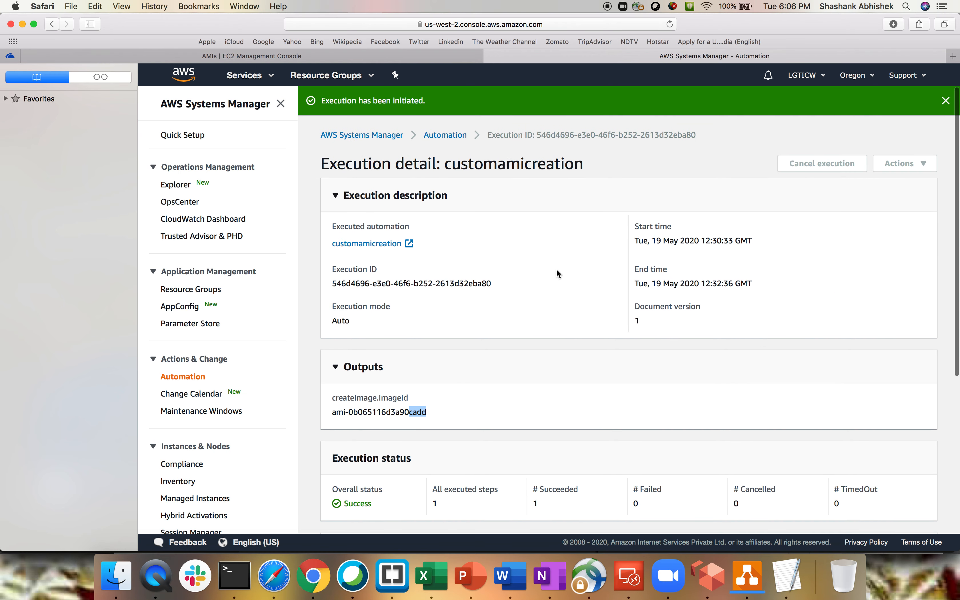